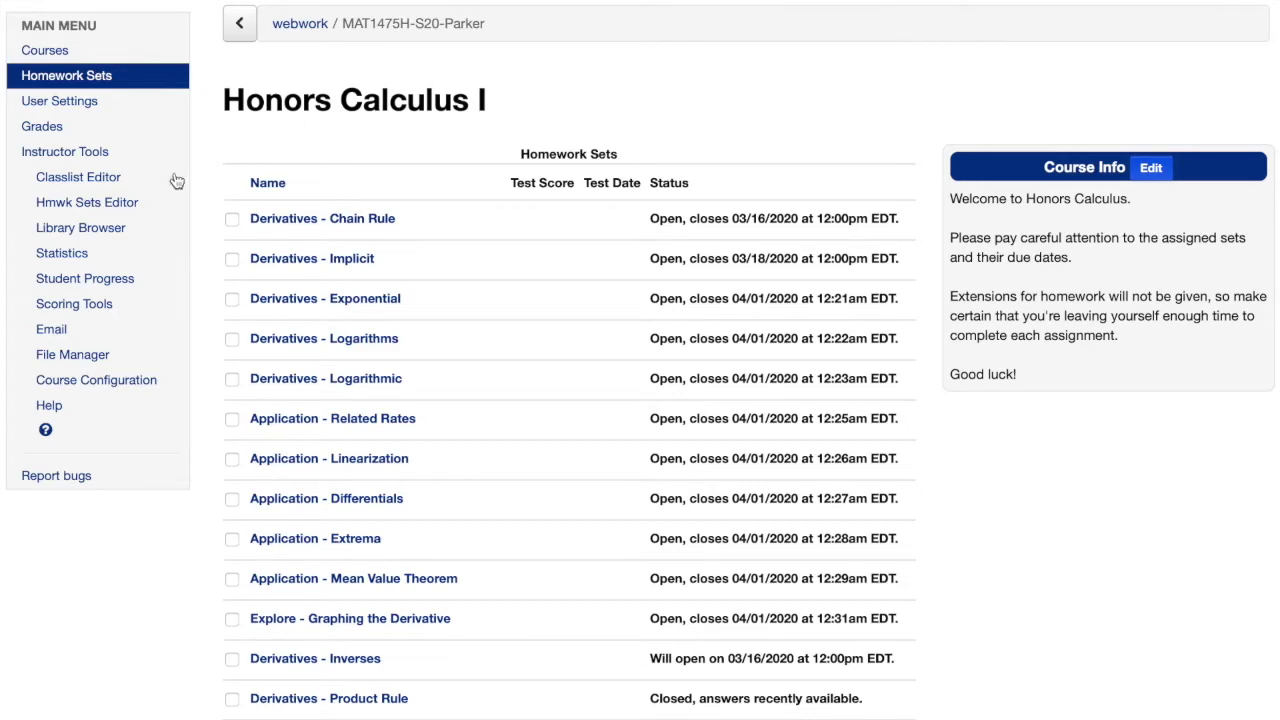
- Create a new empty homework set named 'Quiz' in the Hmwk Sets Editor
left_click(108, 207)
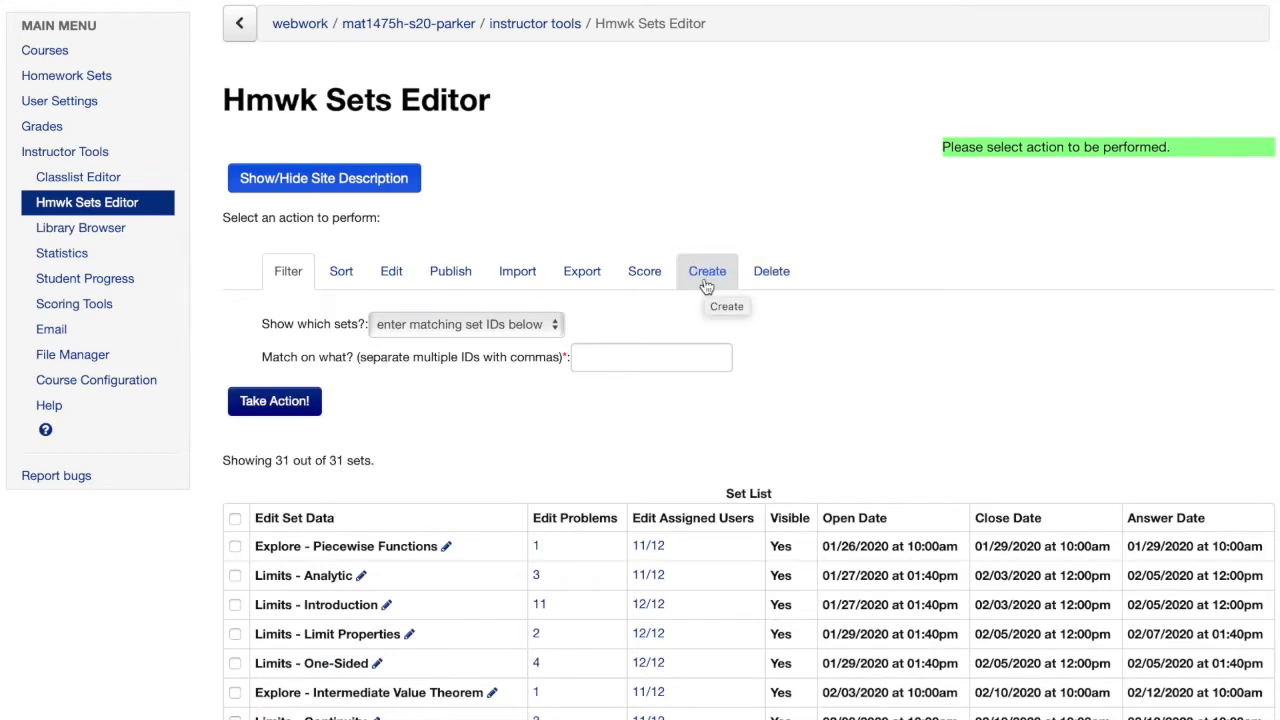
left_click(712, 272)
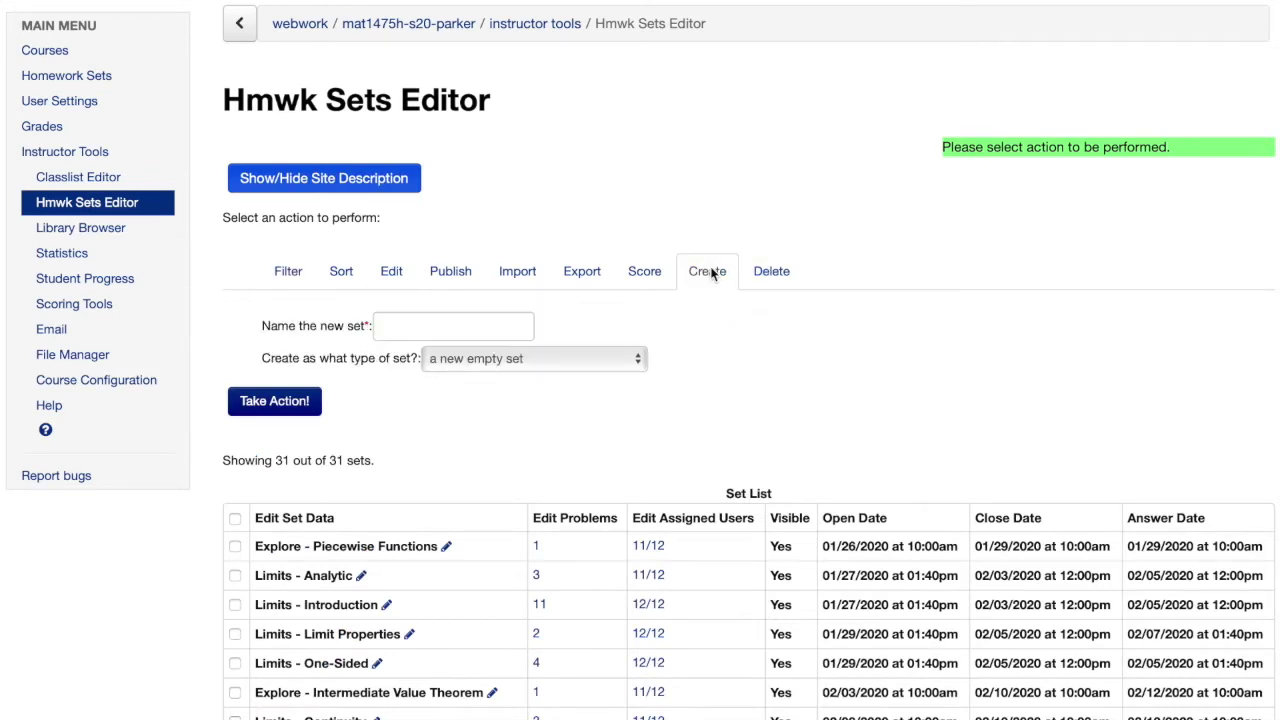
left_click(458, 325)
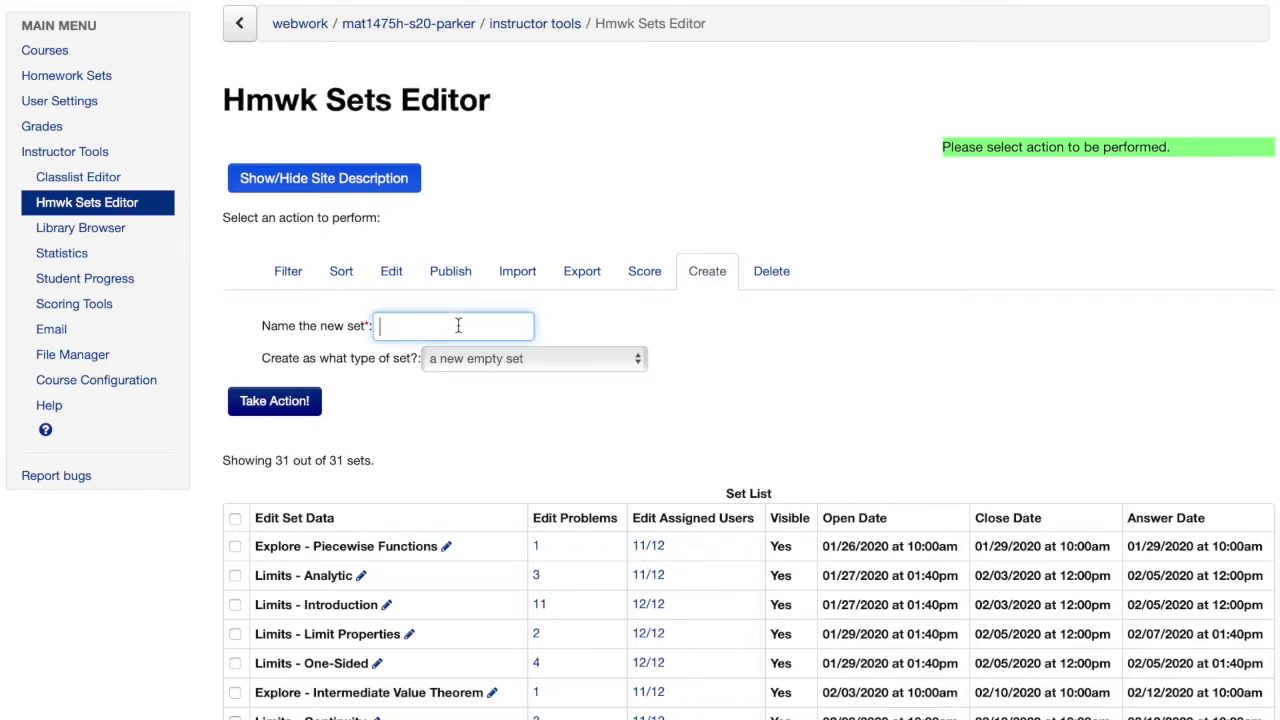
type("Quiz")
left_click(268, 405)
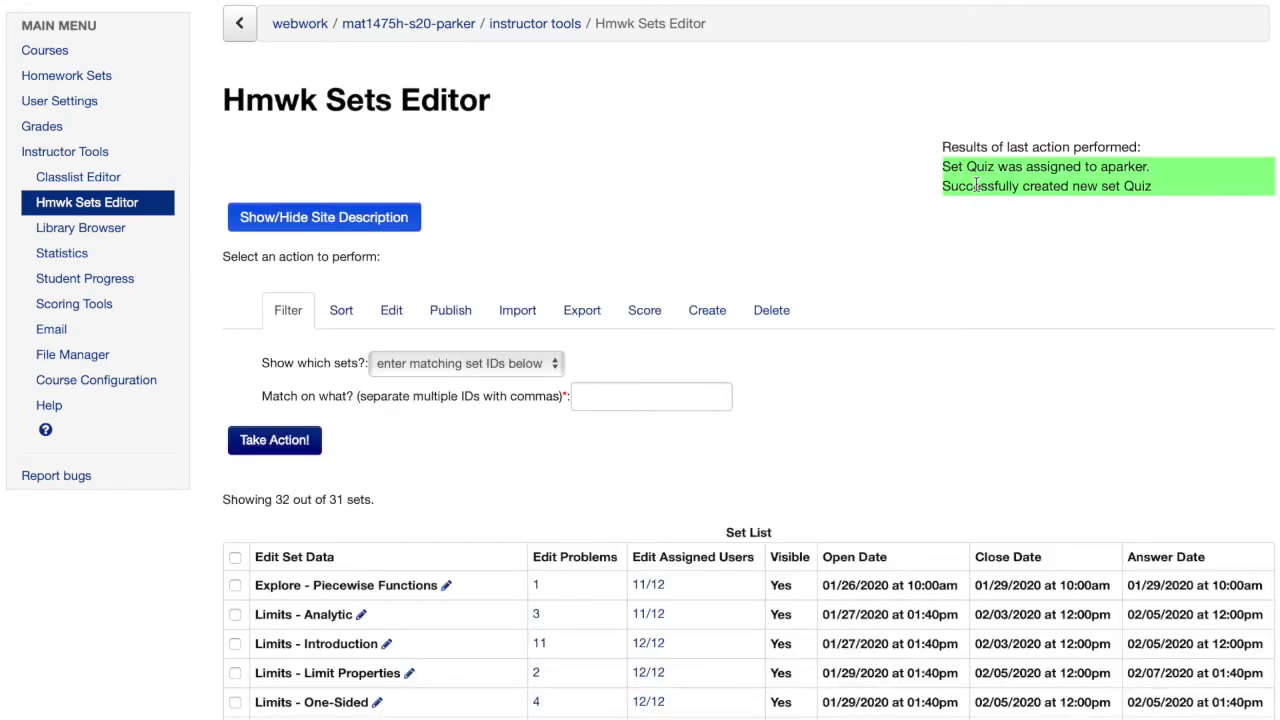
left_click_drag(975, 186, 1116, 198)
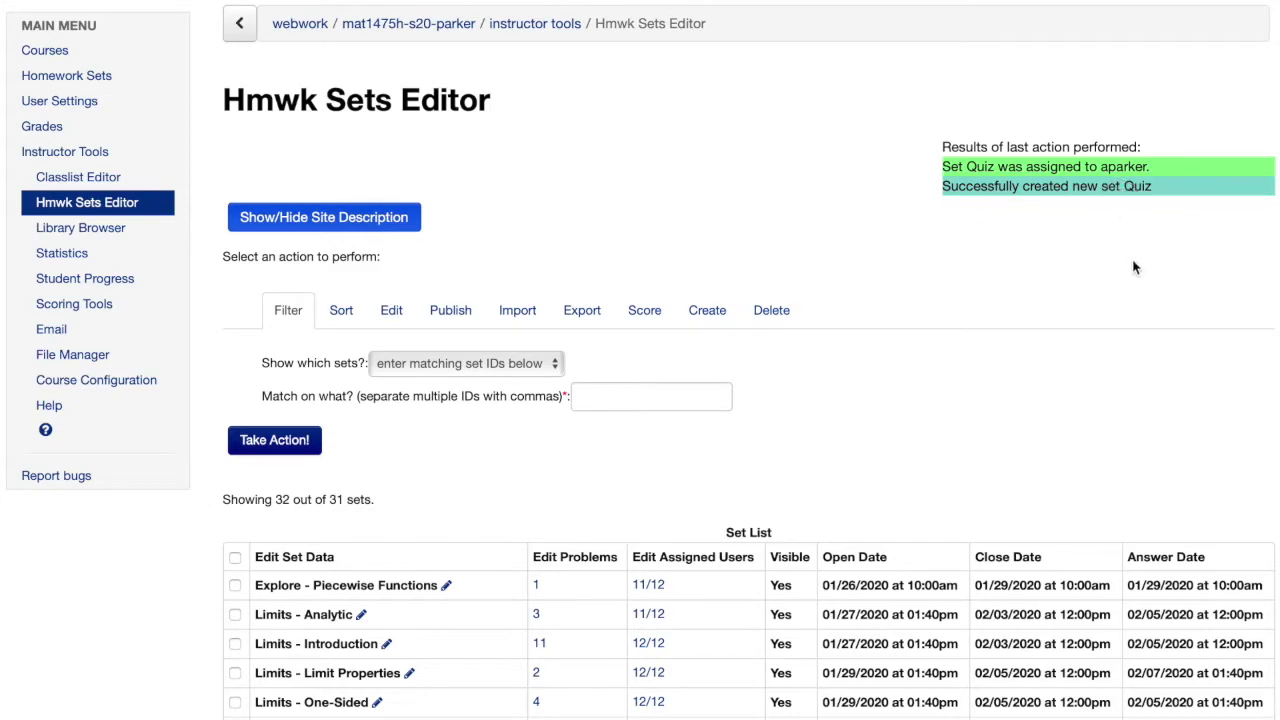
scroll(676, 197, "down", 5)
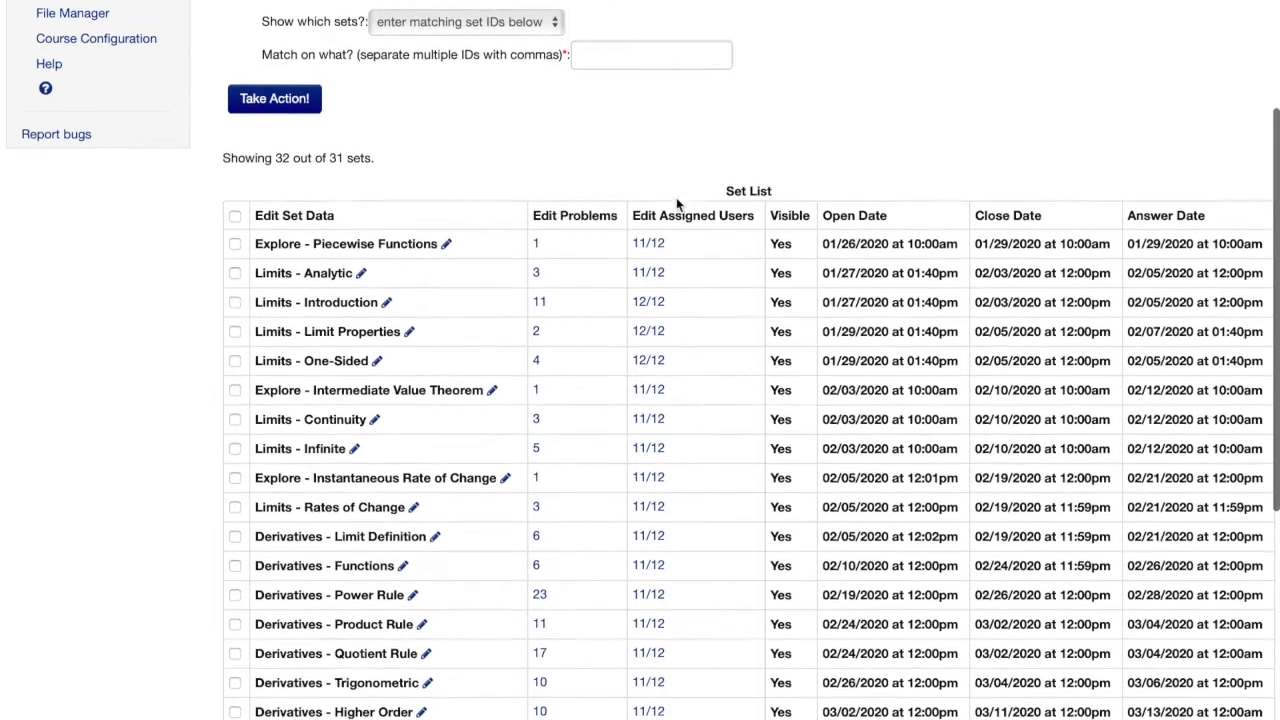
- Scroll down to the Quiz row and open its Set Detail page
scroll(676, 197, "down", 5)
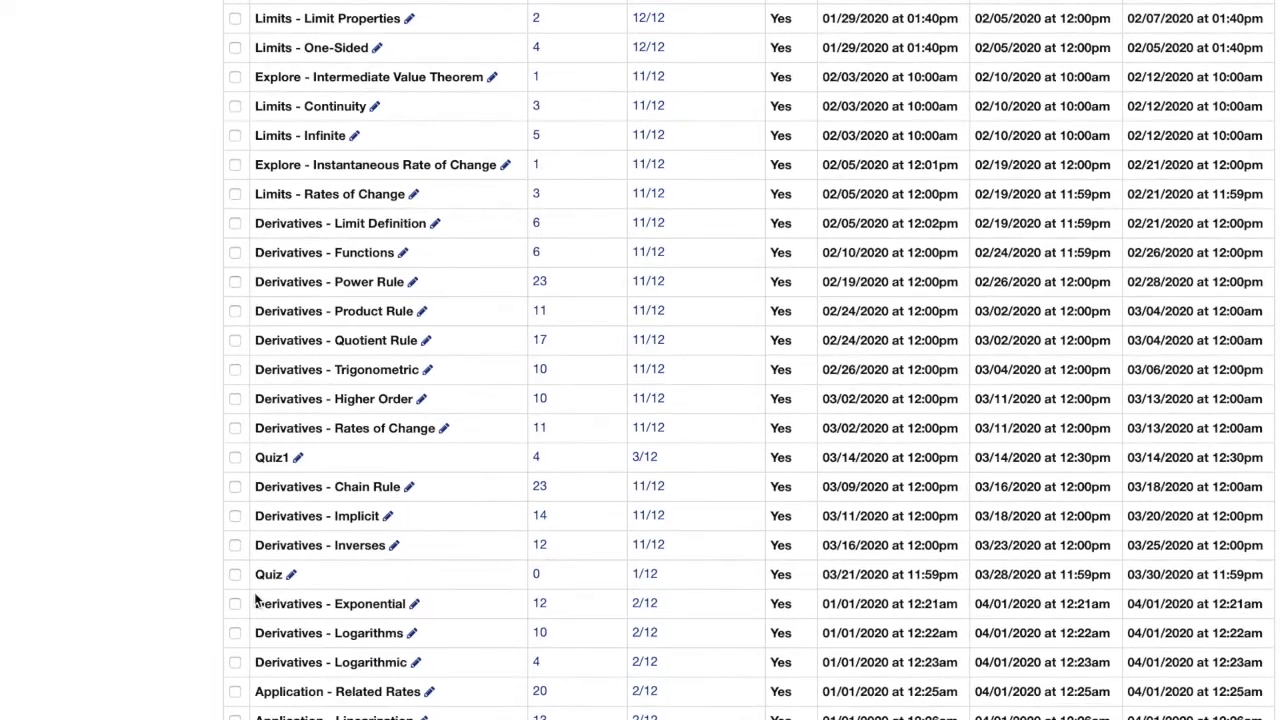
left_click(537, 577)
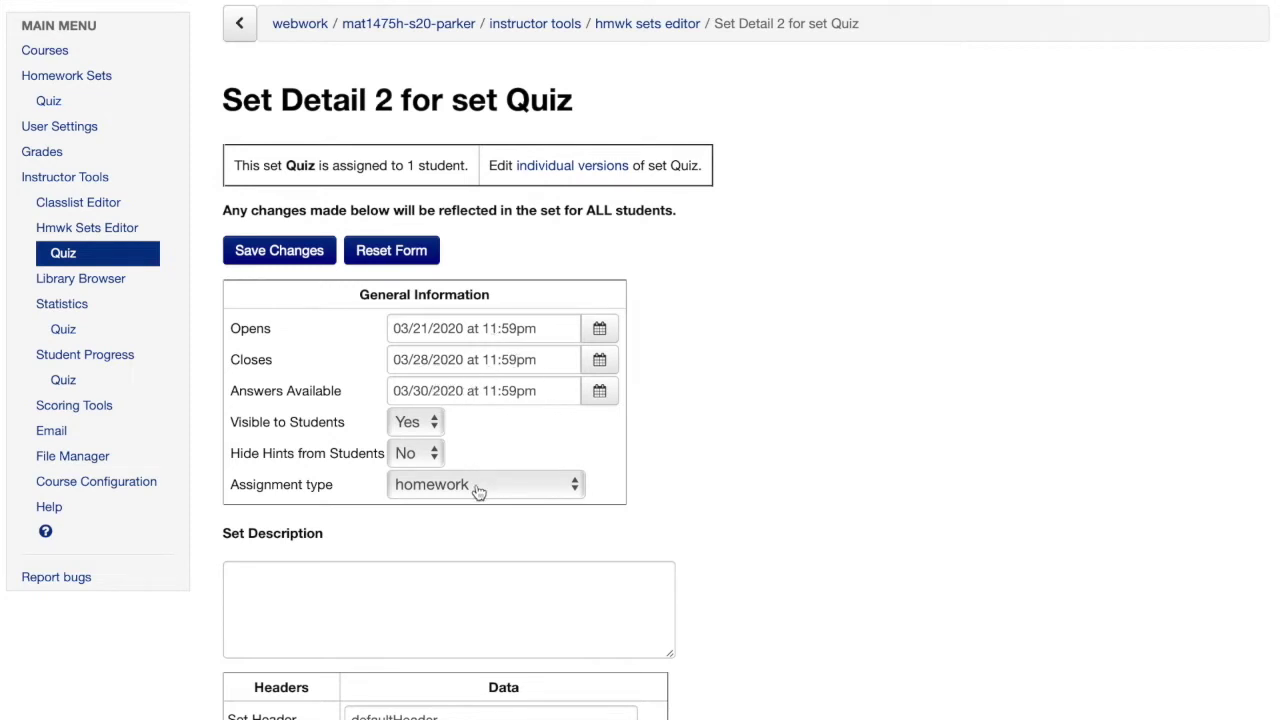
- Change the Quiz assignment type to gateway/quiz and save
left_click(425, 488)
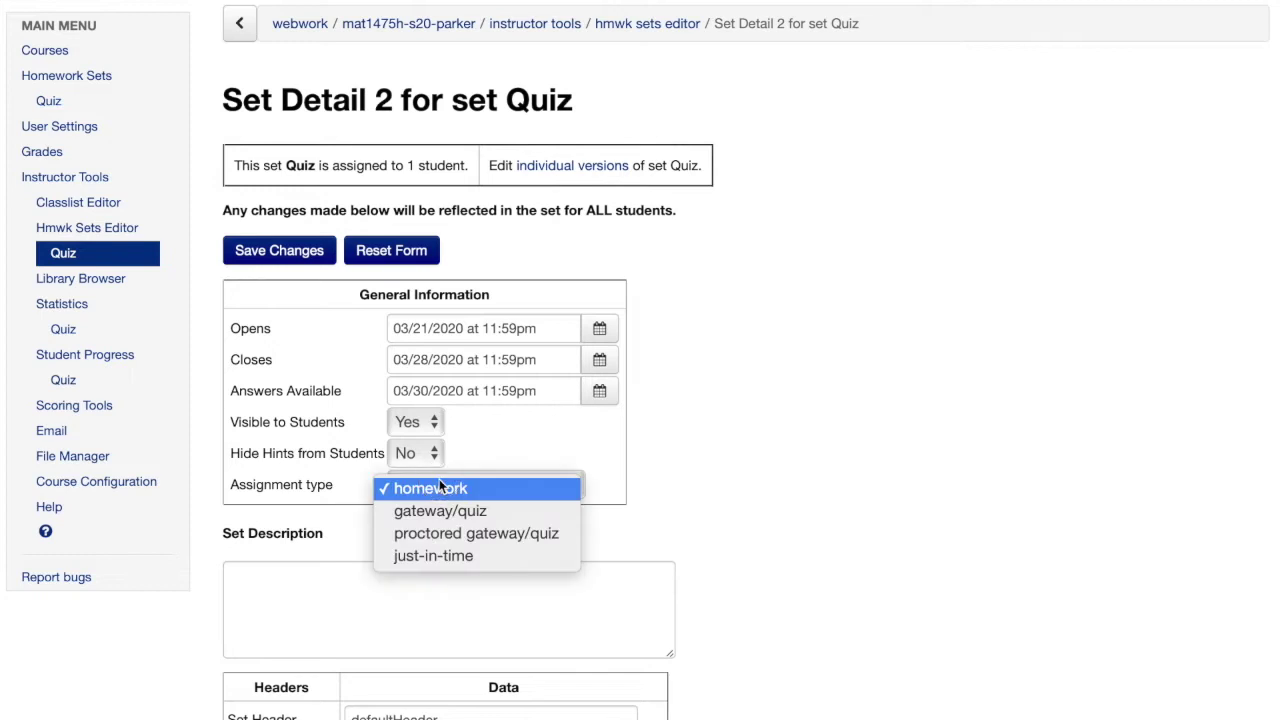
left_click(494, 511)
left_click(289, 253)
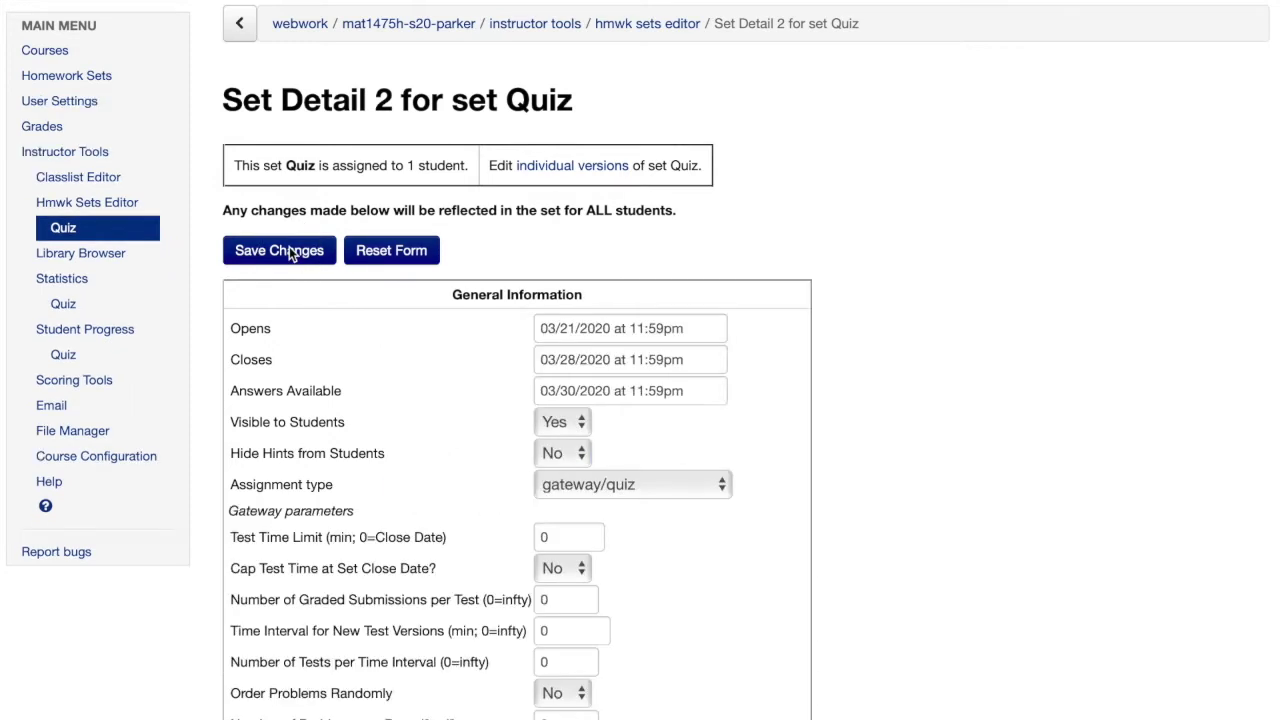
- Enter a Test Time Limit of 10 minutes
scroll(571, 380, "down", 3)
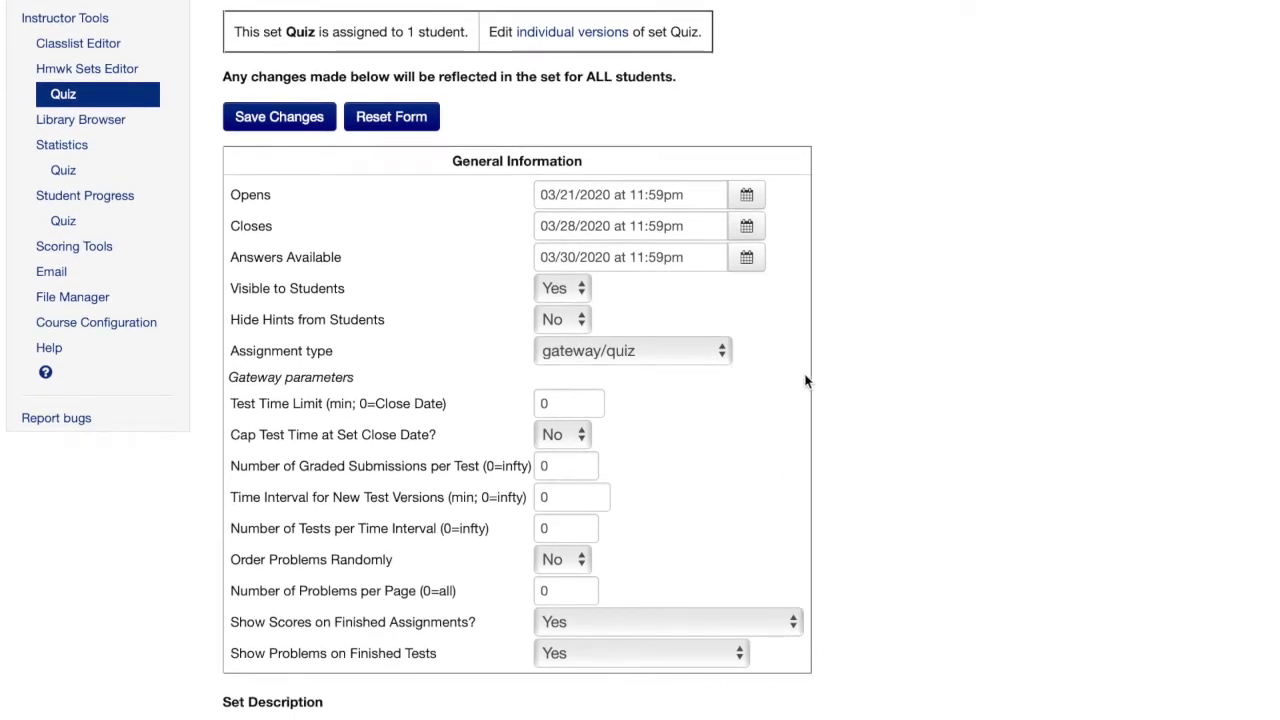
scroll(810, 364, "down", 1)
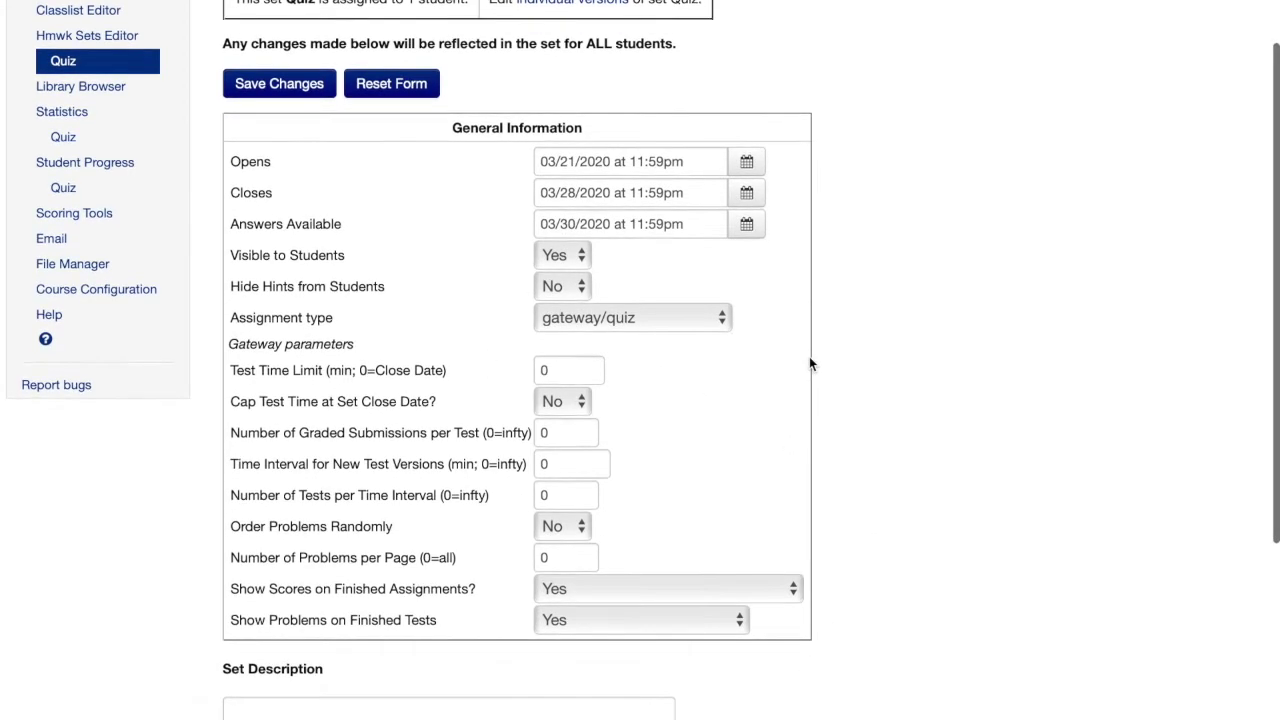
double_click(575, 370)
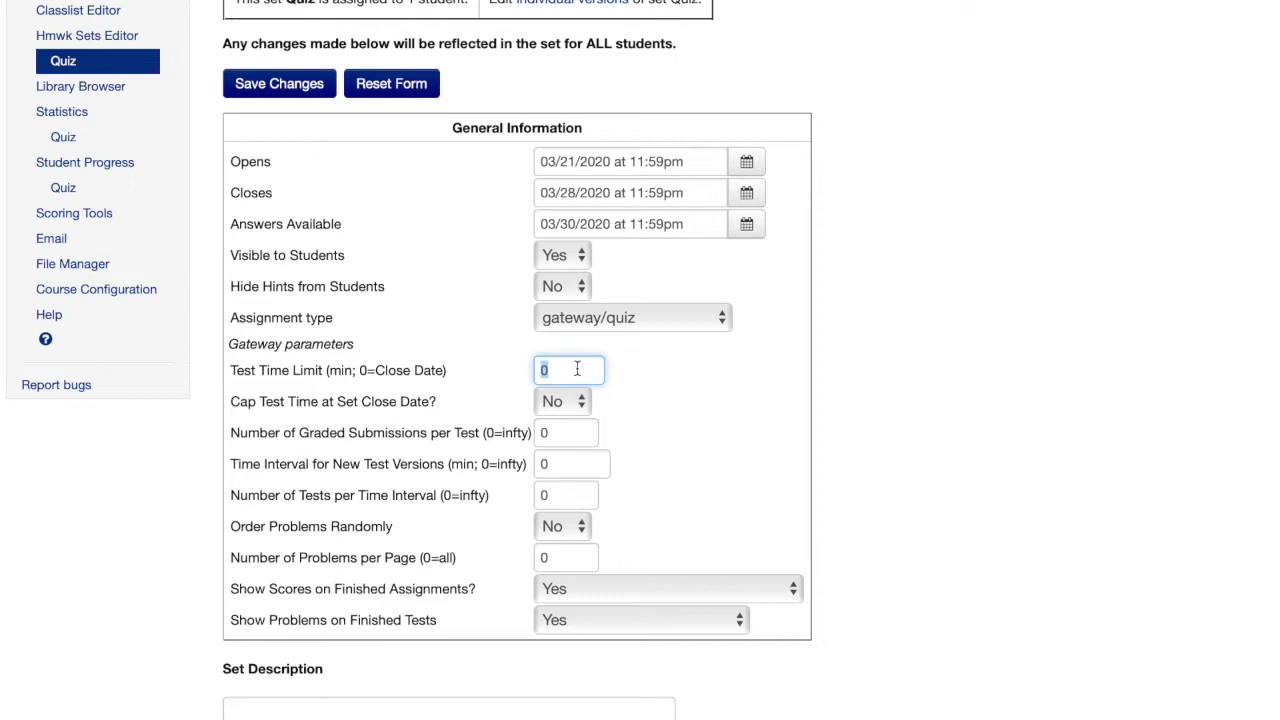
type("10")
type("0")
key("BackSpace")
scroll(652, 414, "down", 1)
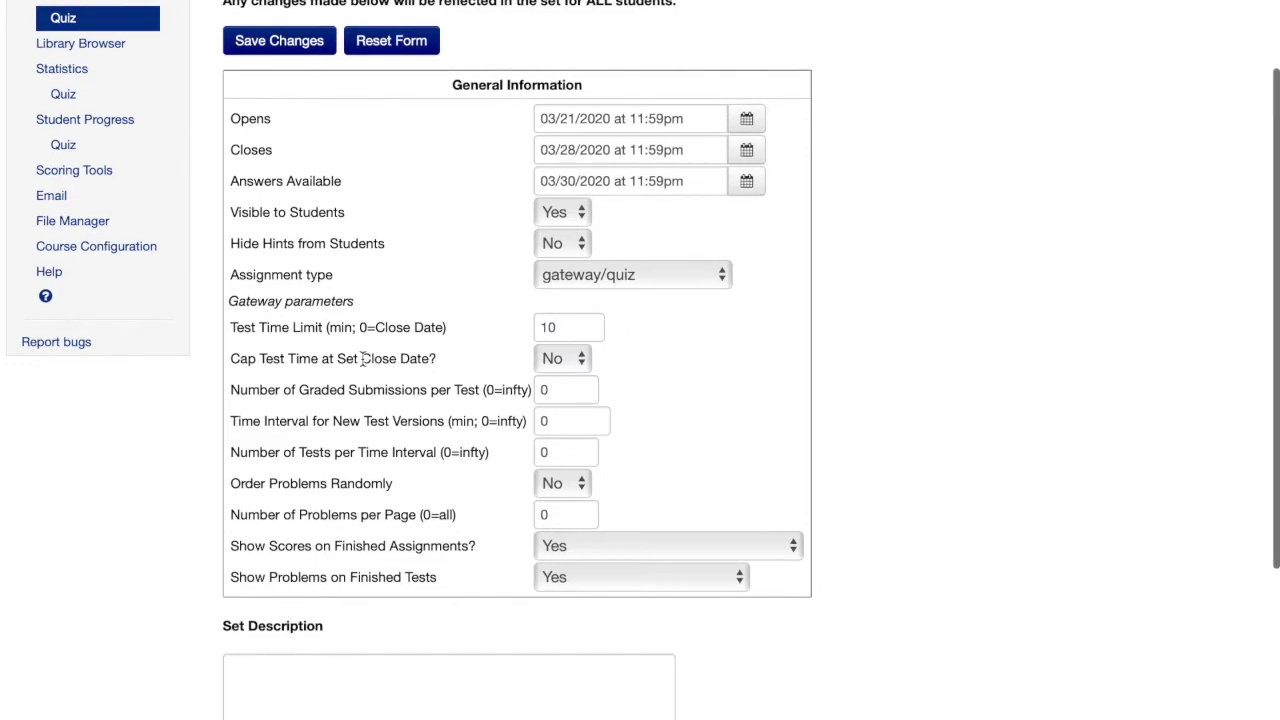
left_click(565, 375)
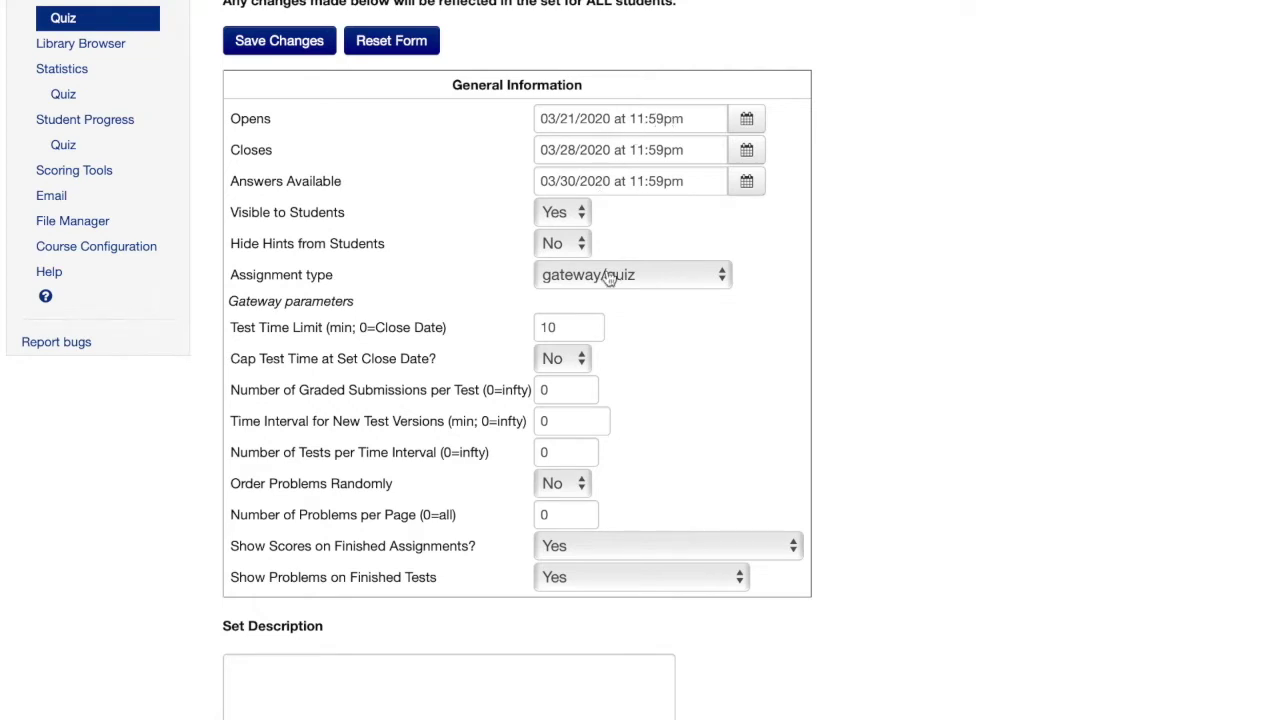
- Switch Cap Test Time at Set Close Date from No to Yes
left_click(583, 320)
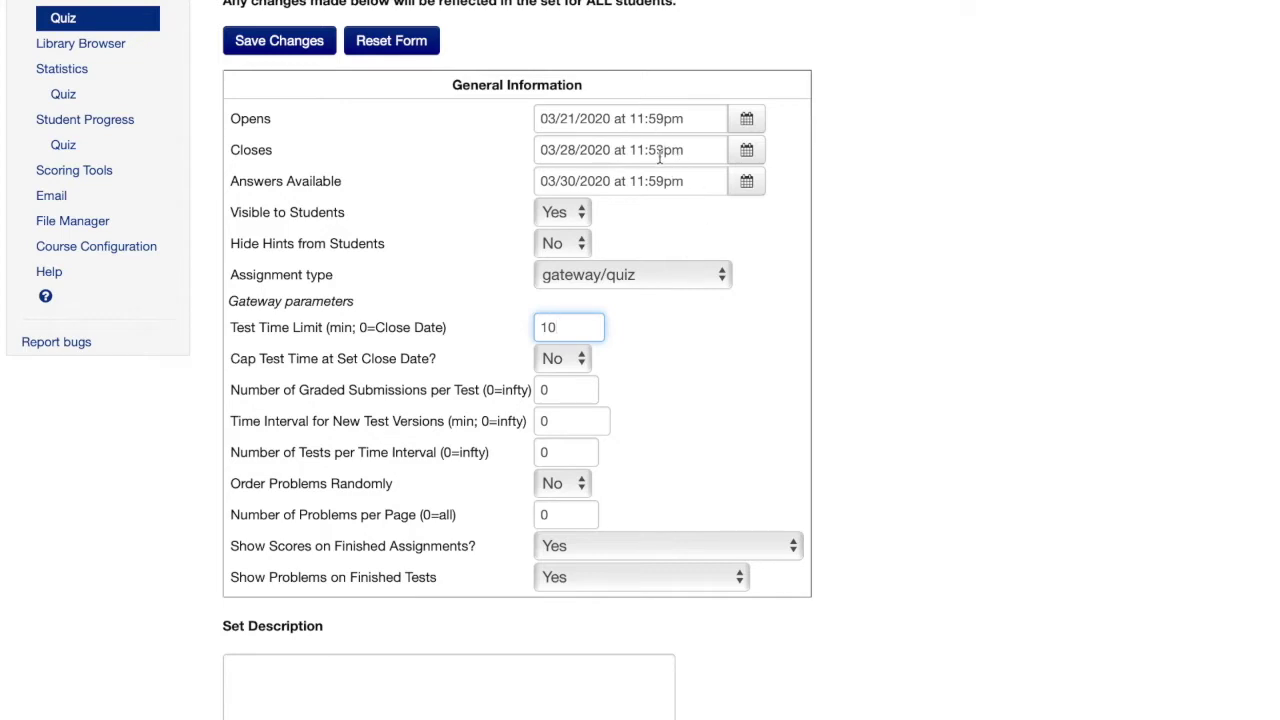
left_click(579, 360)
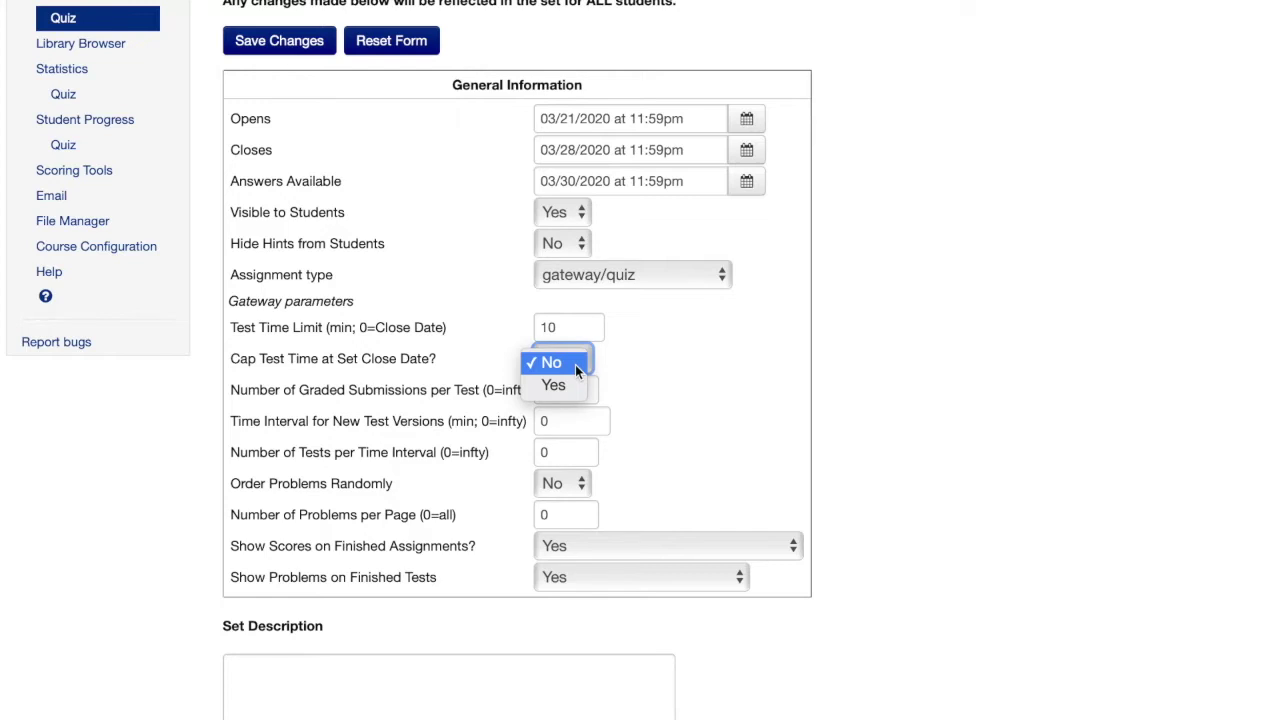
left_click(576, 366)
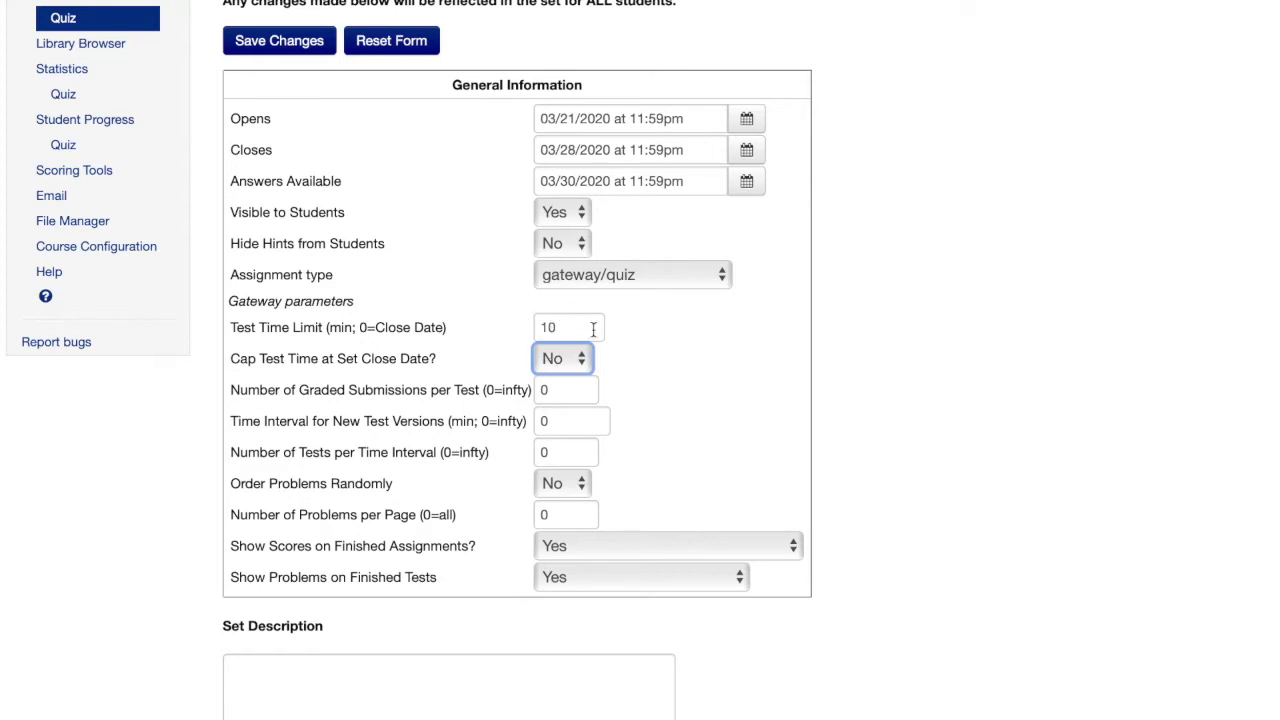
left_click(557, 362)
left_click(674, 374)
key("Down")
left_click(664, 414)
- Change Number of Graded Submissions per Test from 1 to 2
scroll(663, 414, "down", 1)
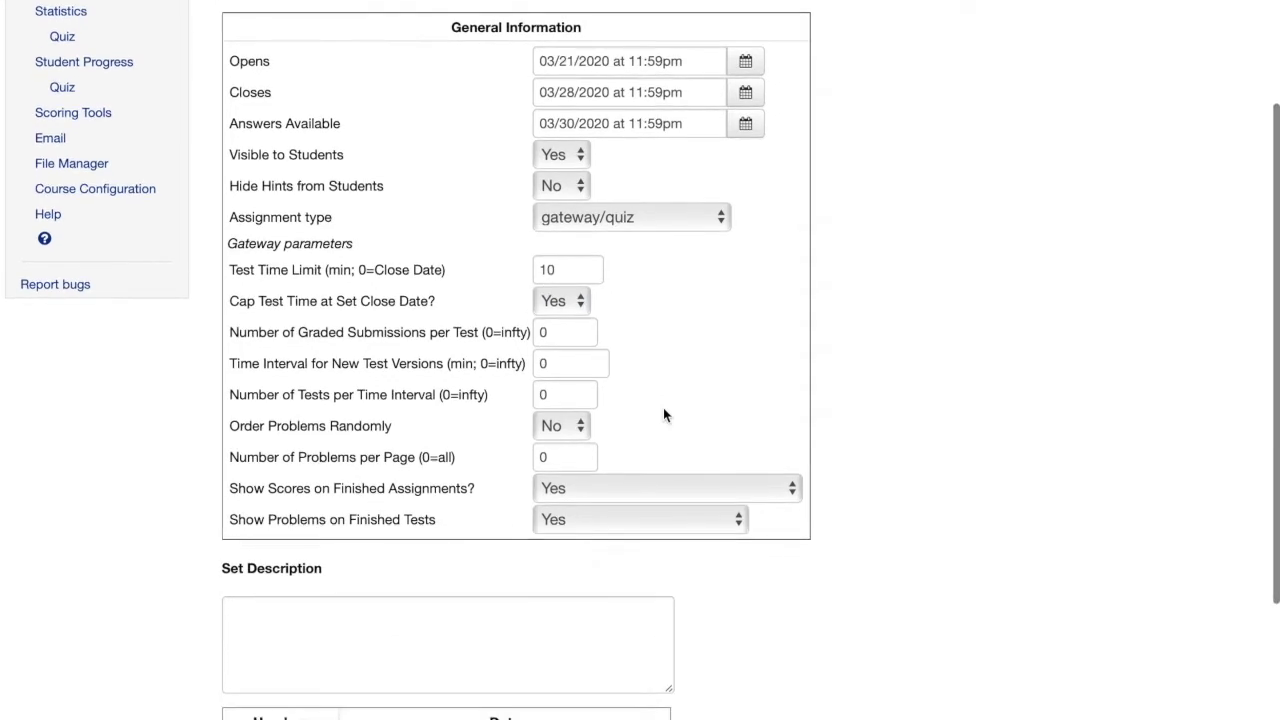
left_click(549, 337)
left_click_drag(232, 332, 456, 331)
left_click(567, 331)
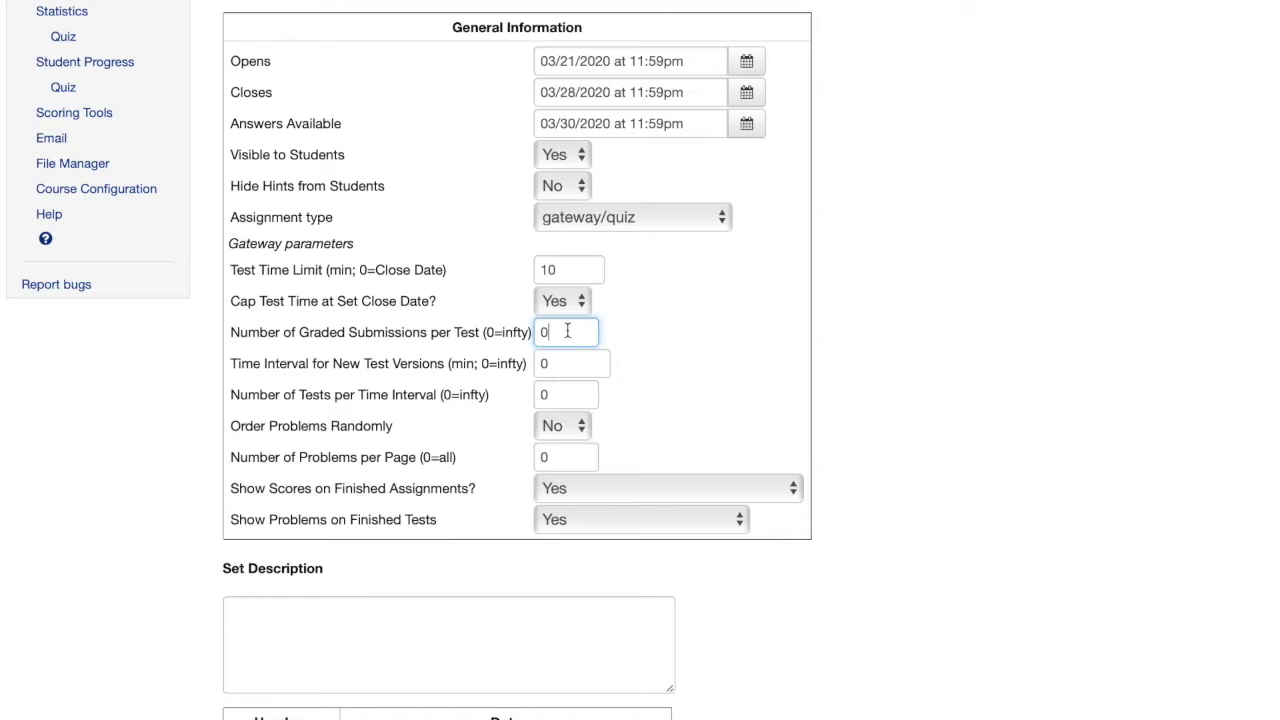
key("BackSpace")
type("2")
key("BackSpace")
type("2")
- Edit the Number of Tests per Time Interval field, leaving it at 1
scroll(569, 333, "down", 1)
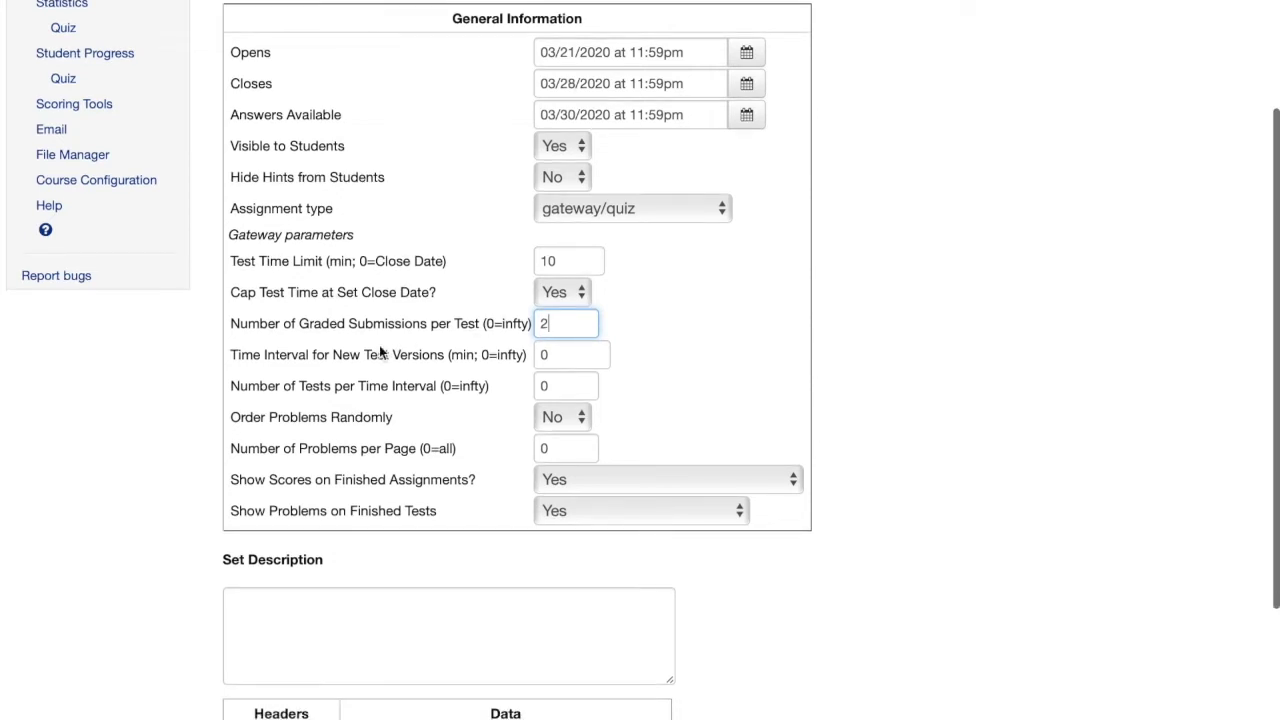
scroll(380, 352, "down", 1)
double_click(595, 354)
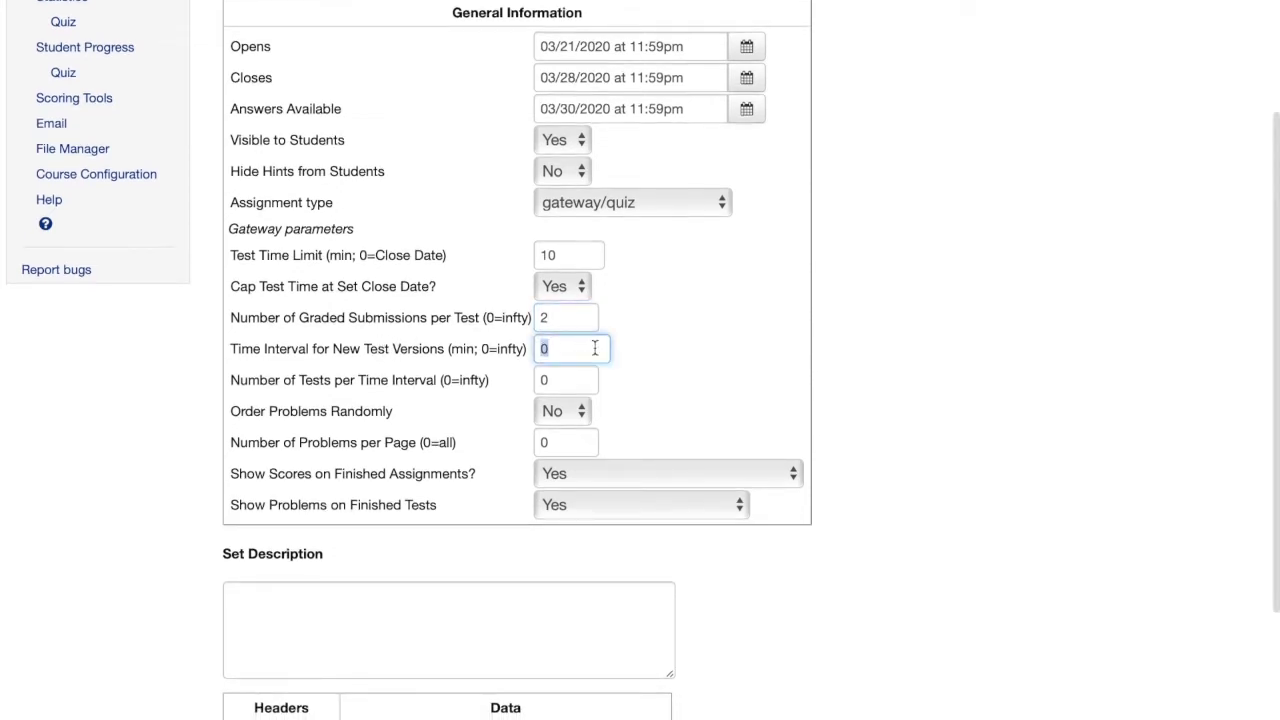
scroll(595, 348, "down", 1)
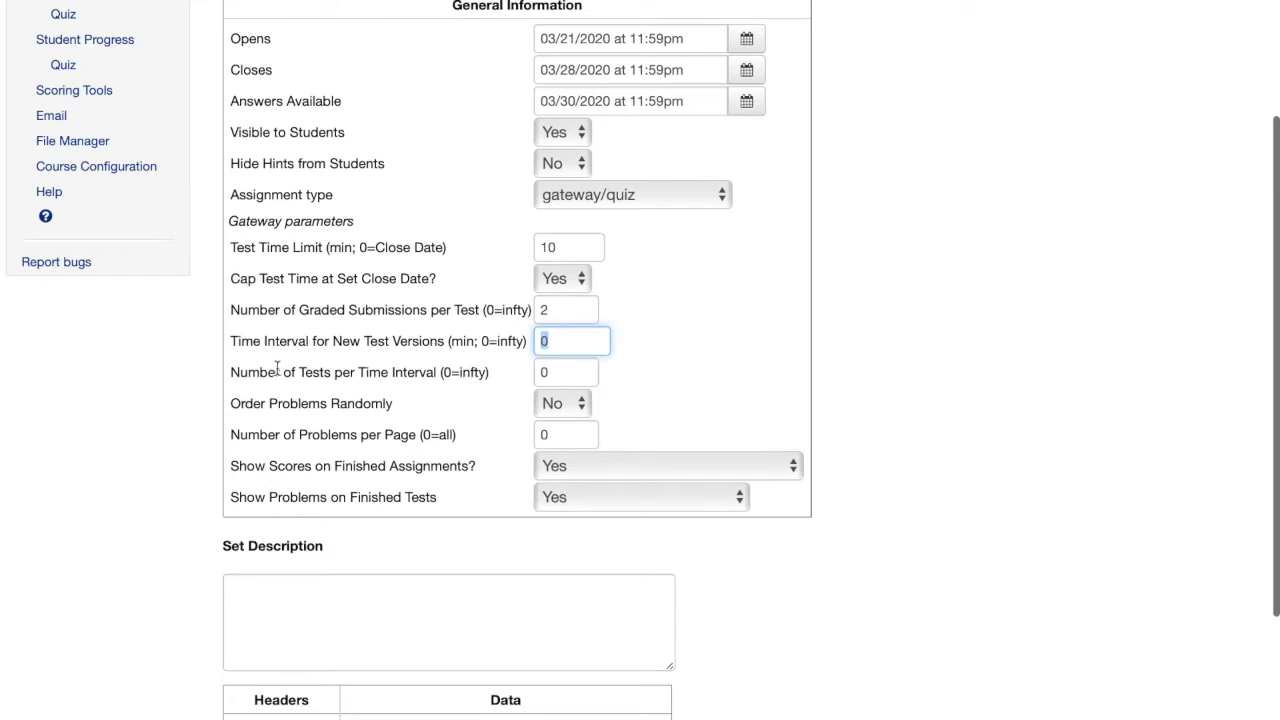
double_click(572, 375)
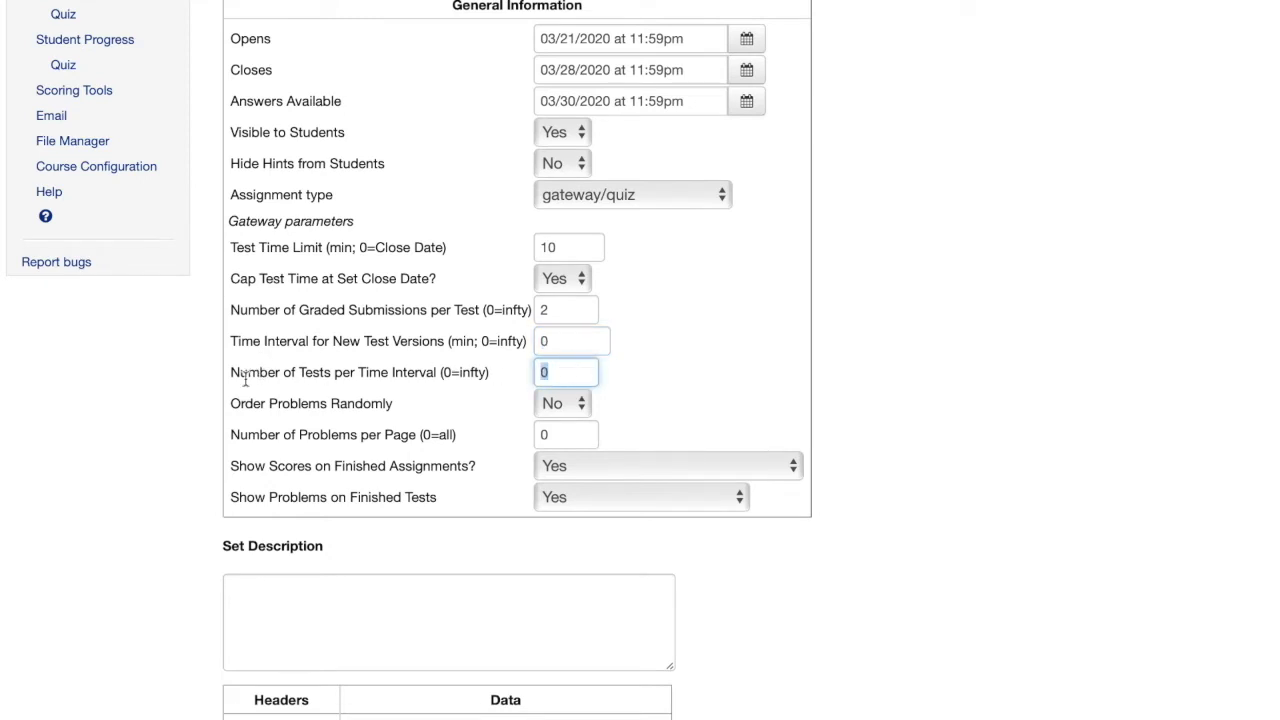
left_click_drag(232, 374, 430, 378)
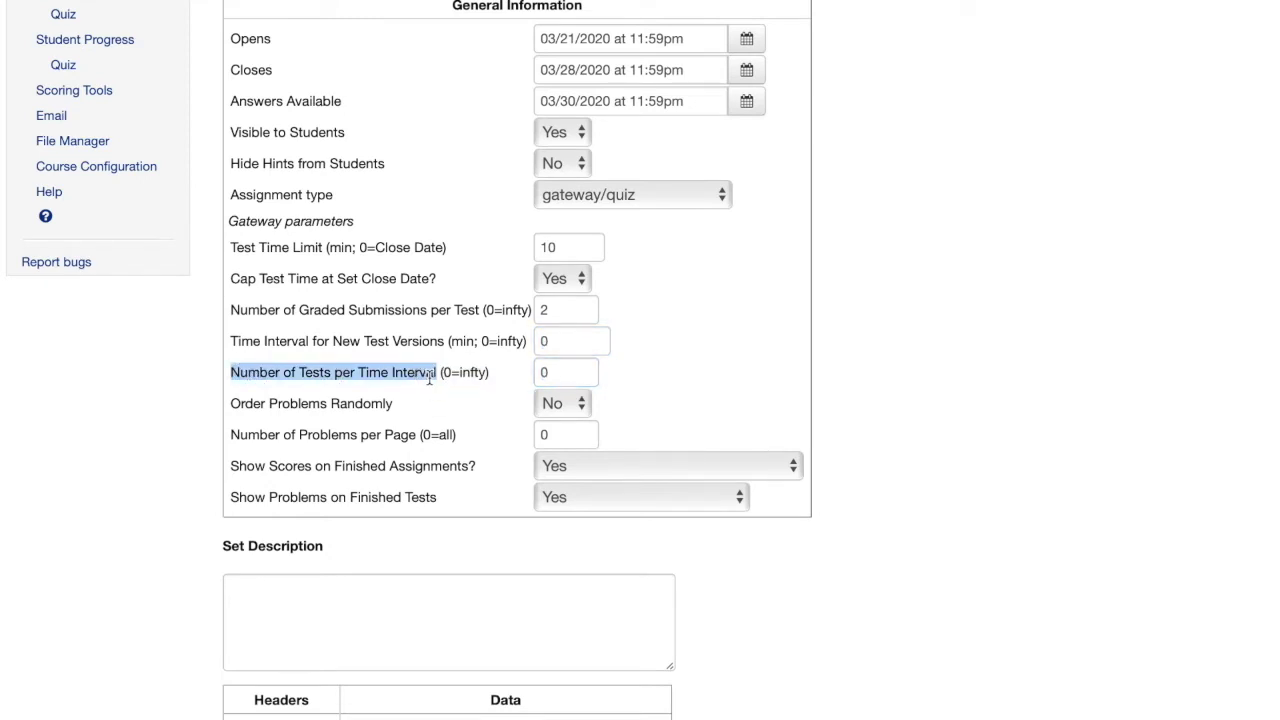
left_click(555, 372)
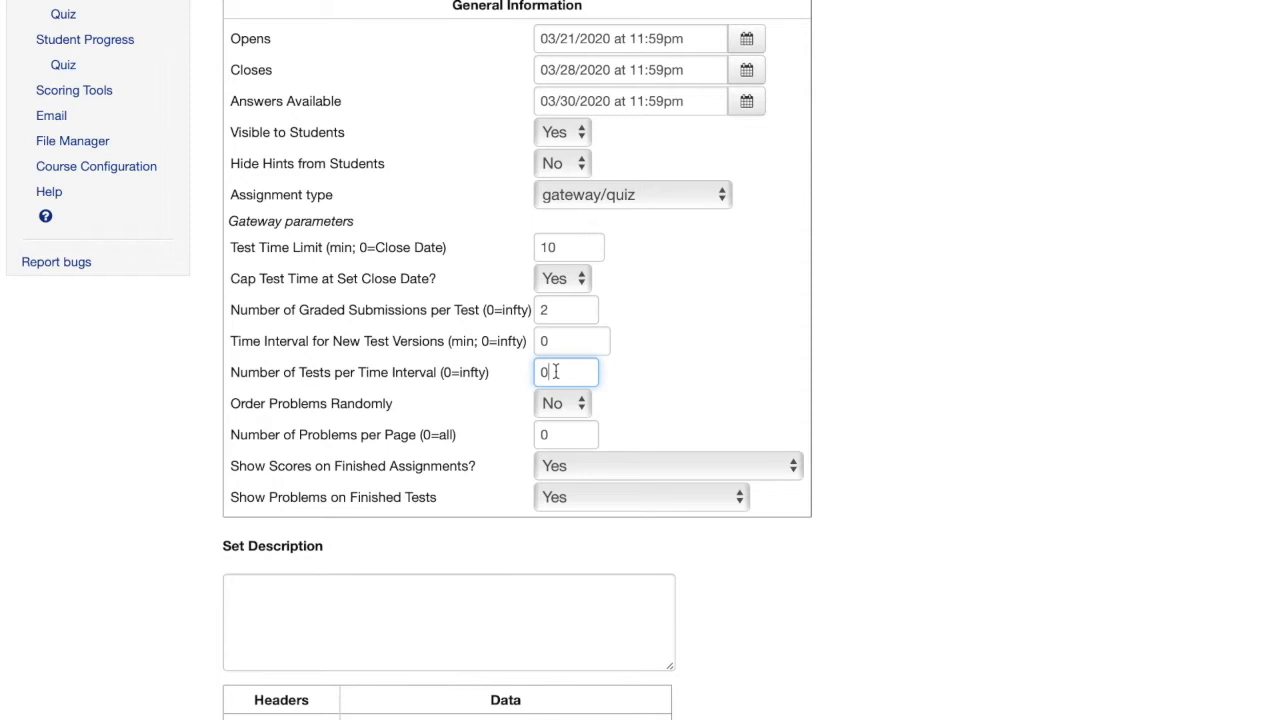
key("BackSpace")
key("BackSpace")
type("2")
key("BackSpace")
type("10")
key("BackSpace")
- Set Time Interval for New Test Versions to 1440 minutes, dismissing the autofill suggestion
double_click(565, 345)
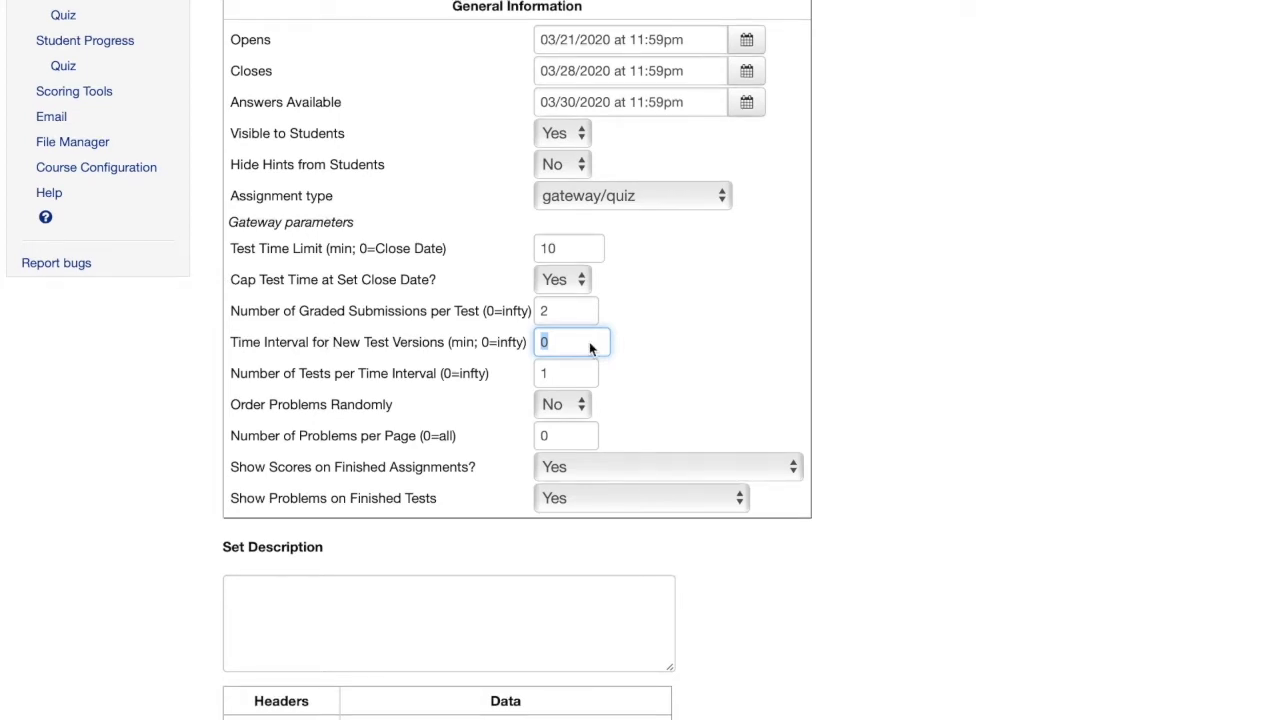
type("1")
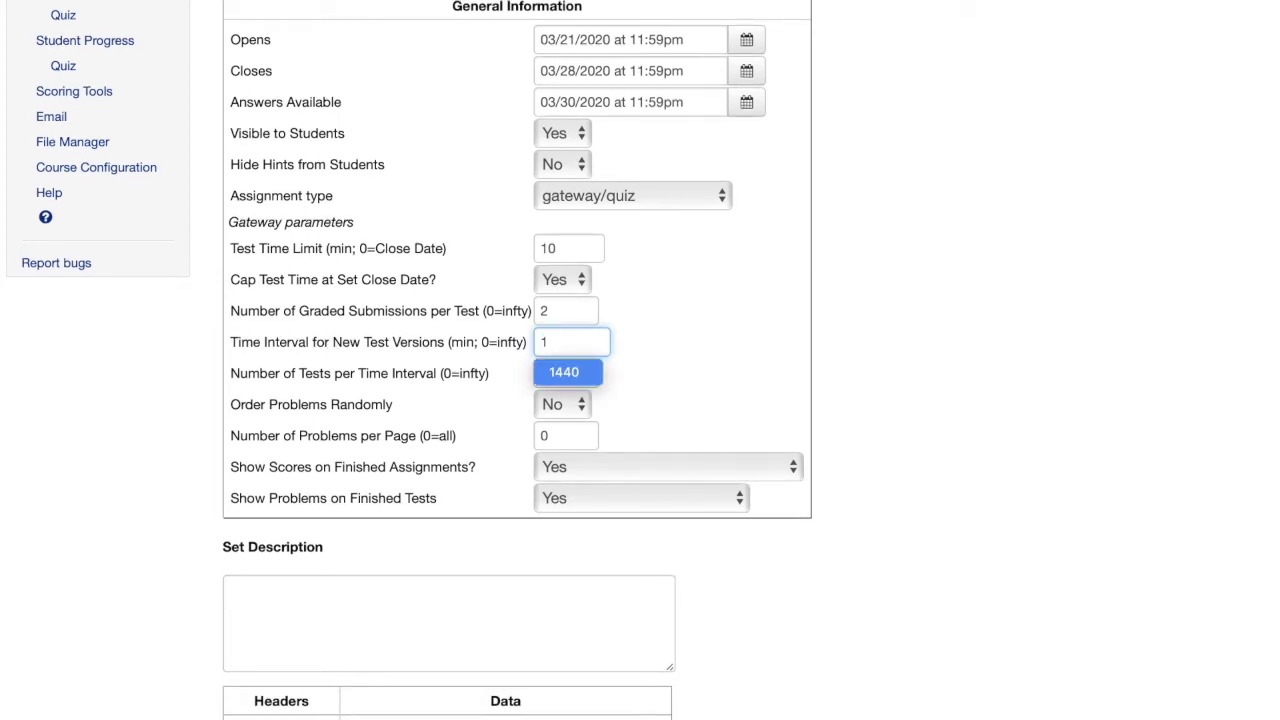
type("440")
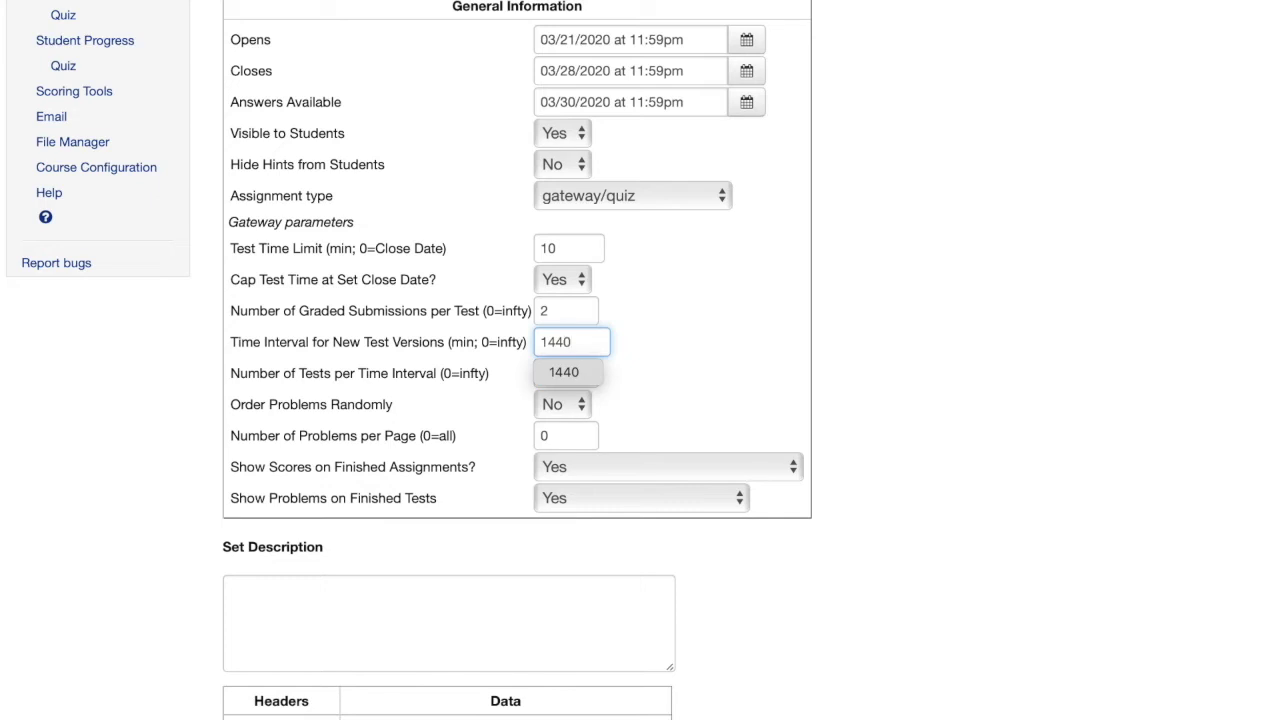
key("Escape")
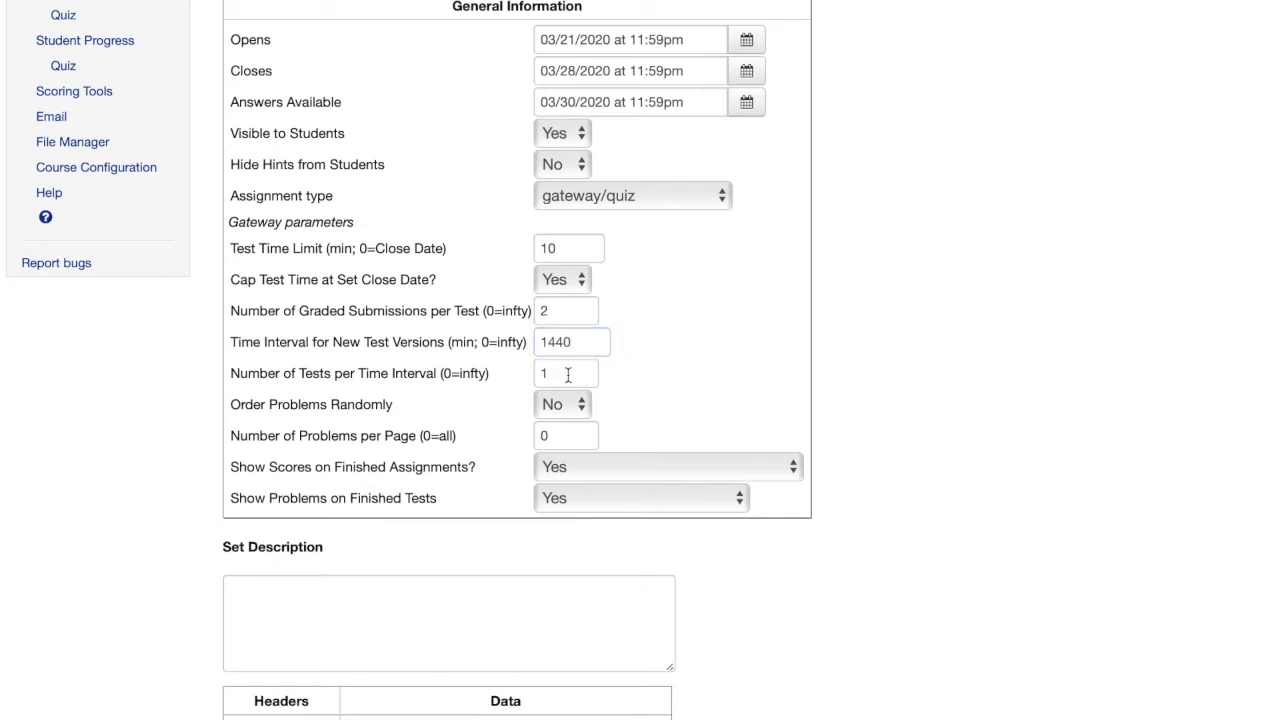
double_click(562, 375)
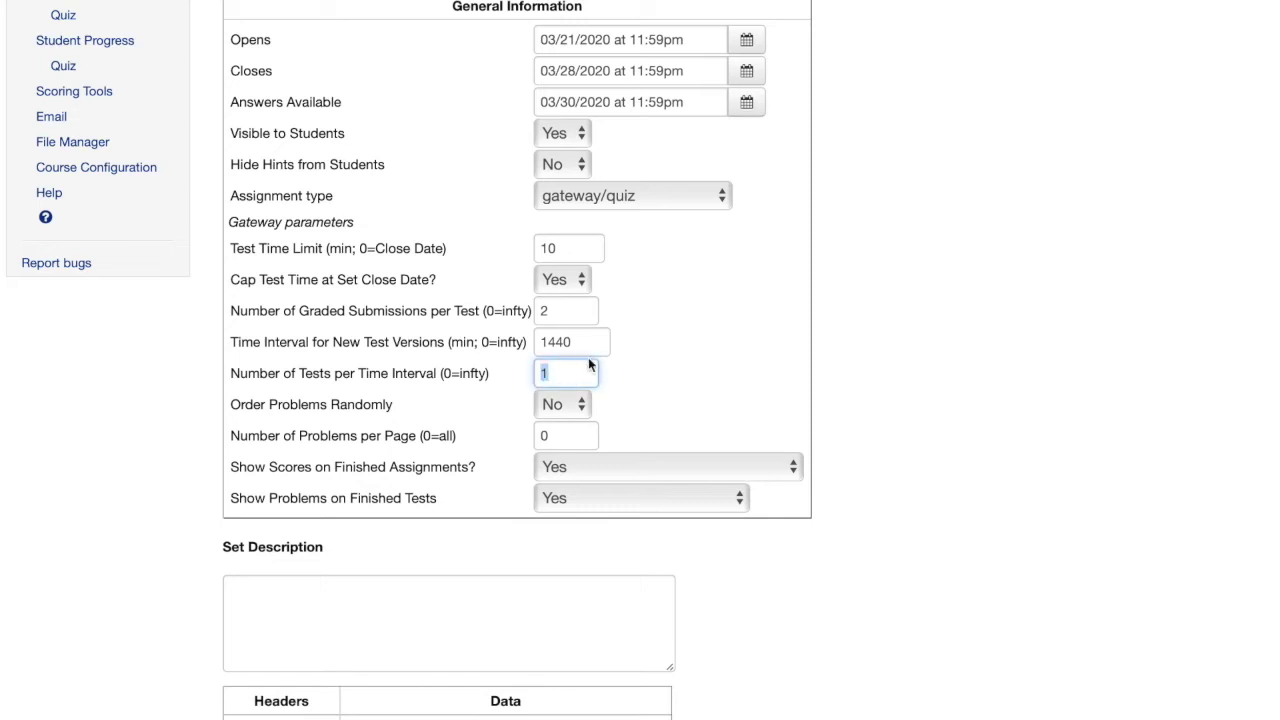
double_click(592, 342)
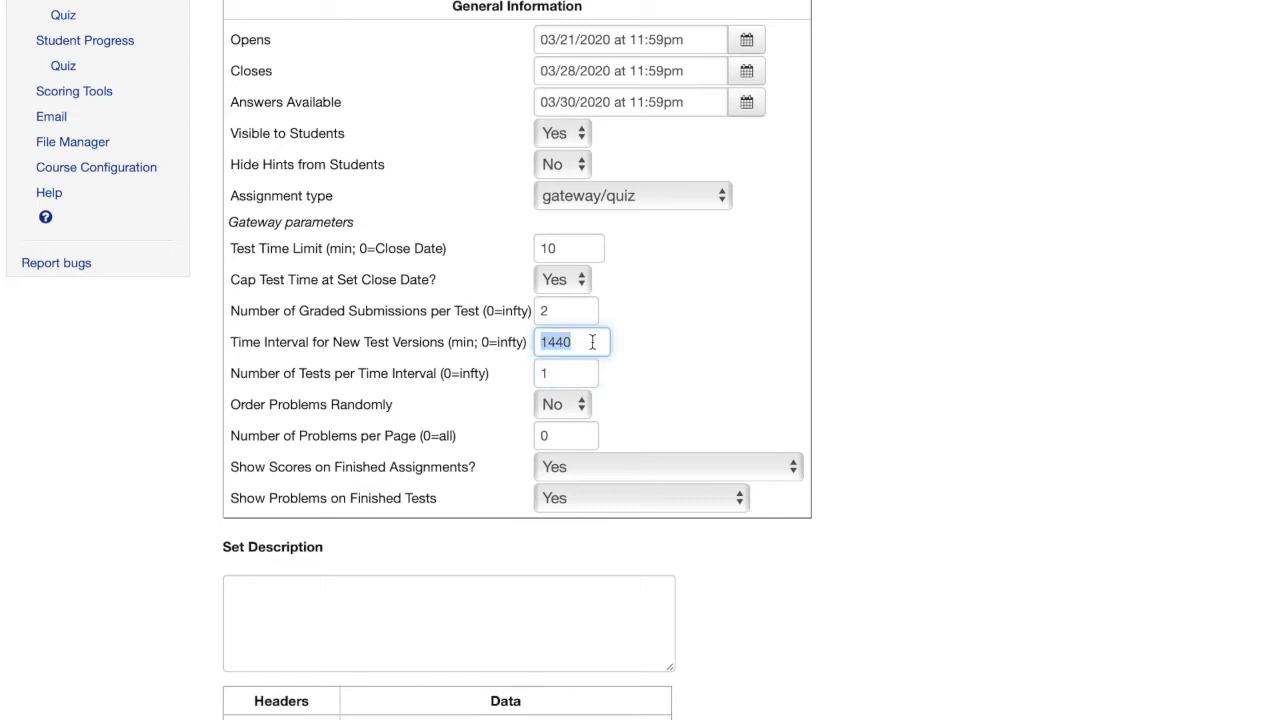
double_click(561, 313)
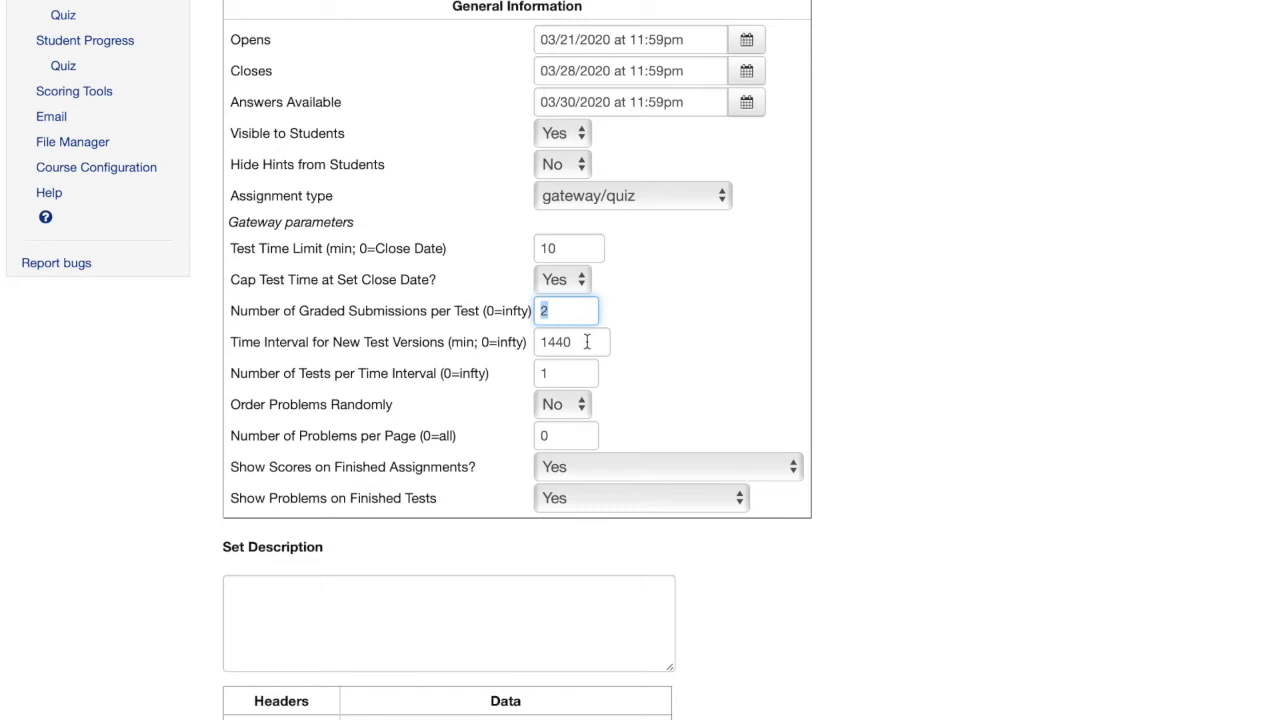
double_click(587, 342)
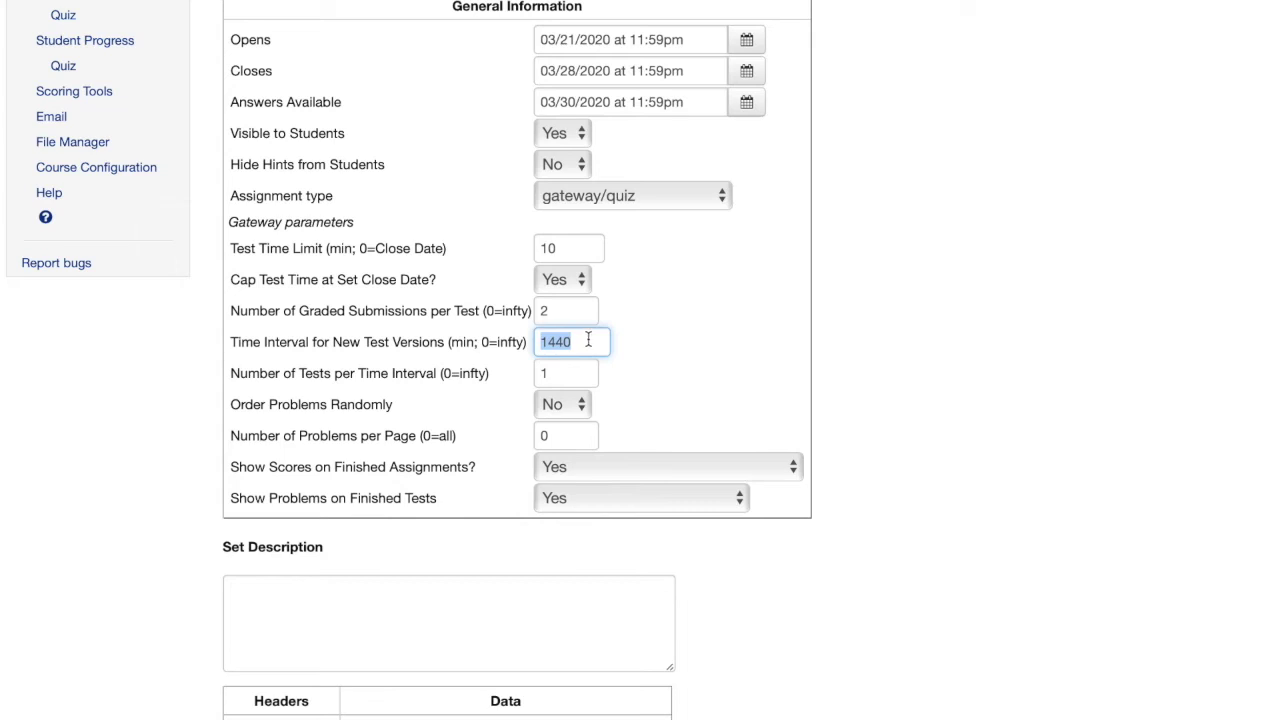
- Set the quiz to open now (03/14/2020 12:27pm) and close 03/17/2020 at 11:59pm
left_click(746, 40)
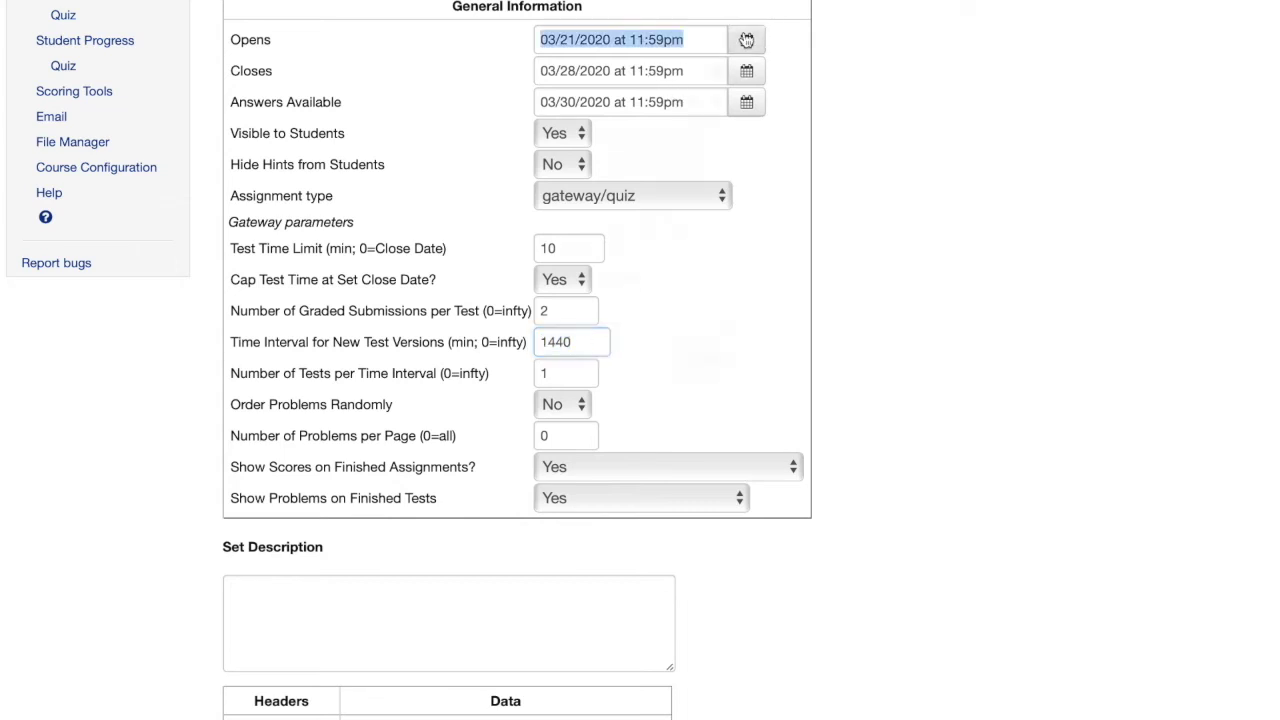
left_click(564, 362)
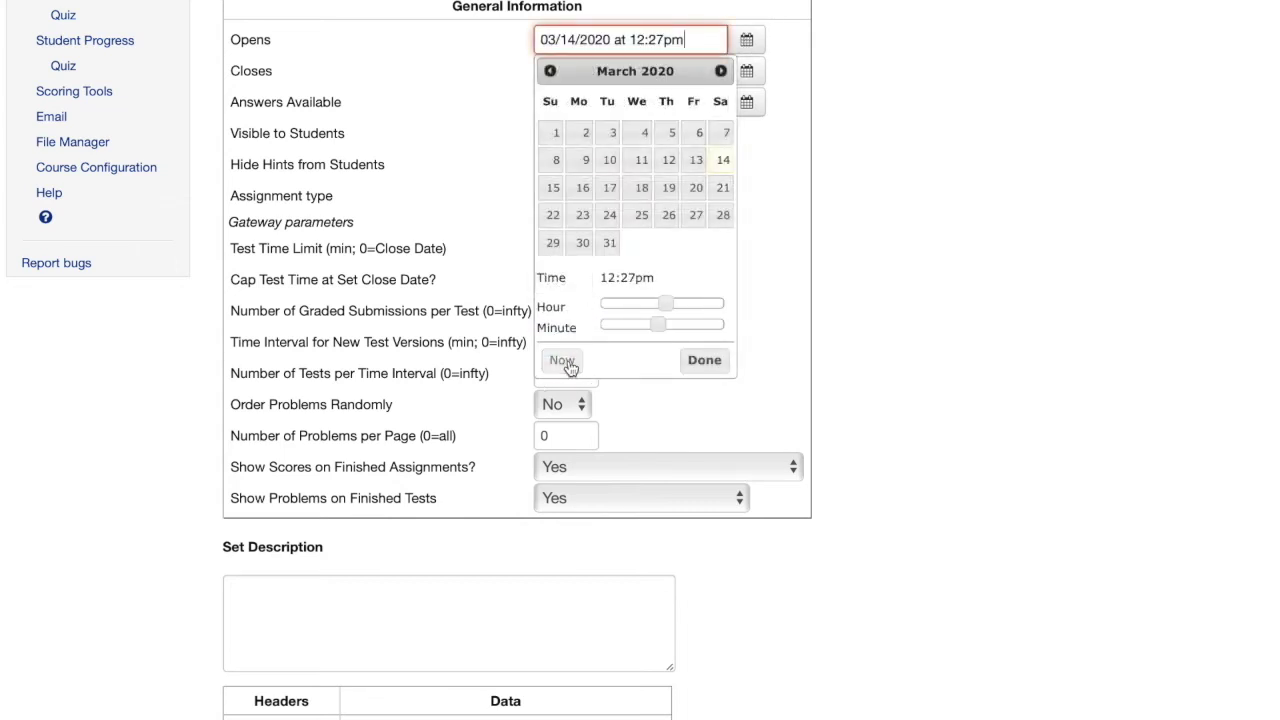
left_click(796, 216)
left_click(746, 71)
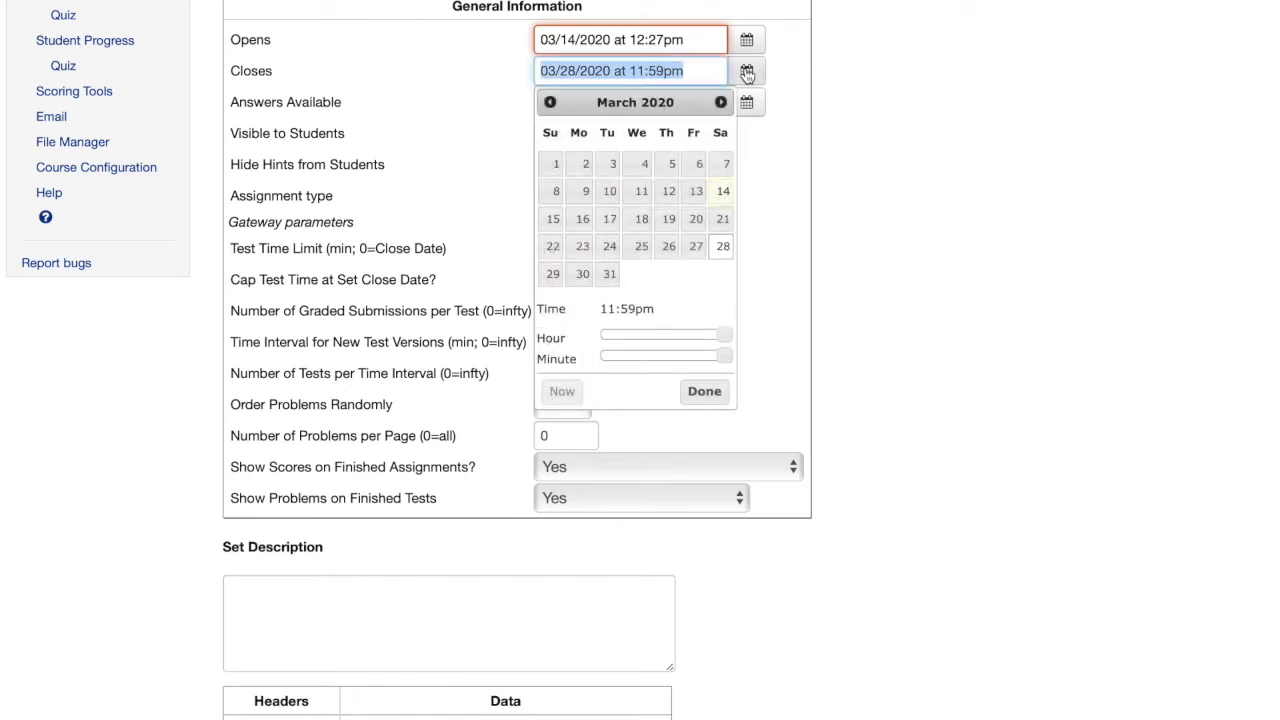
left_click(610, 222)
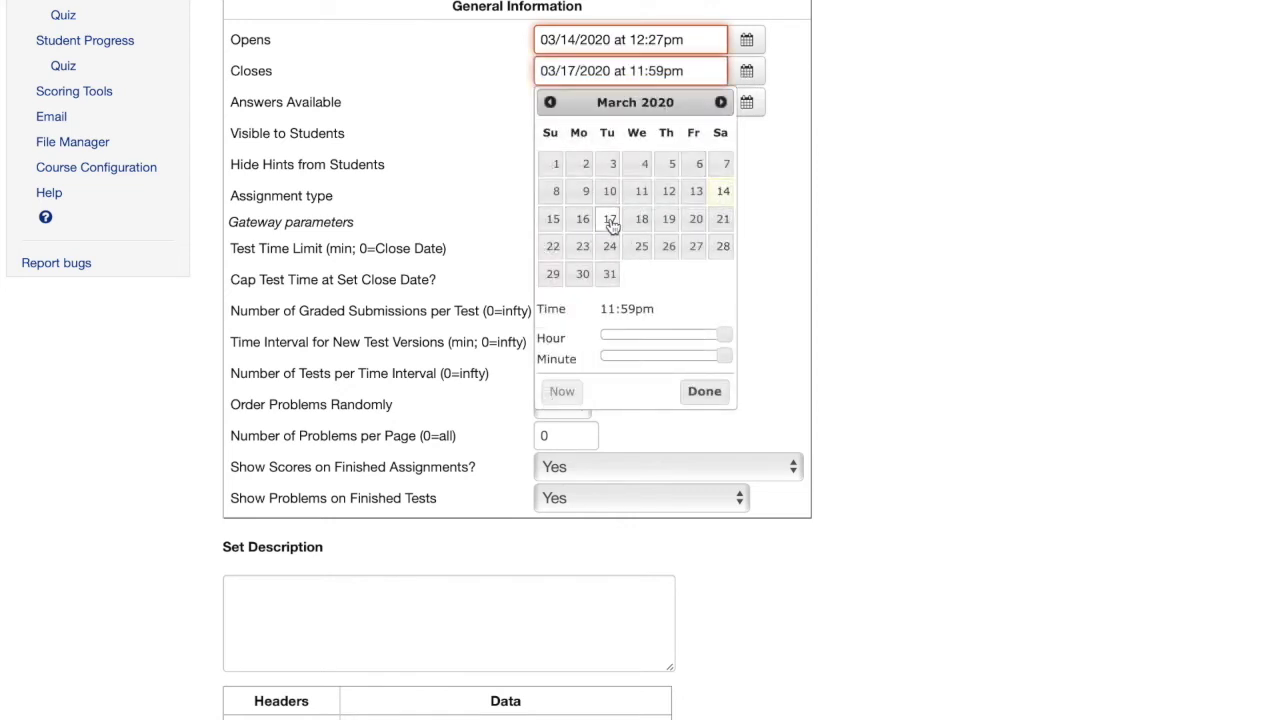
left_click(776, 214)
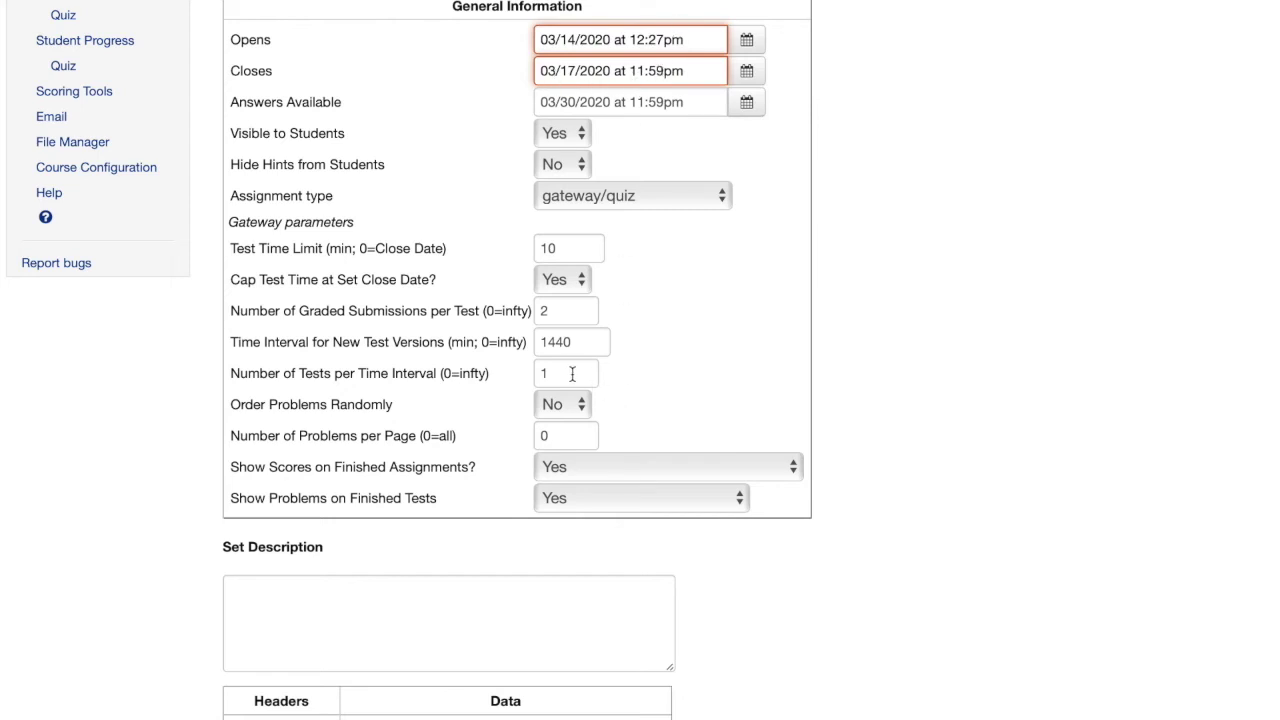
scroll(736, 326, "down", 1)
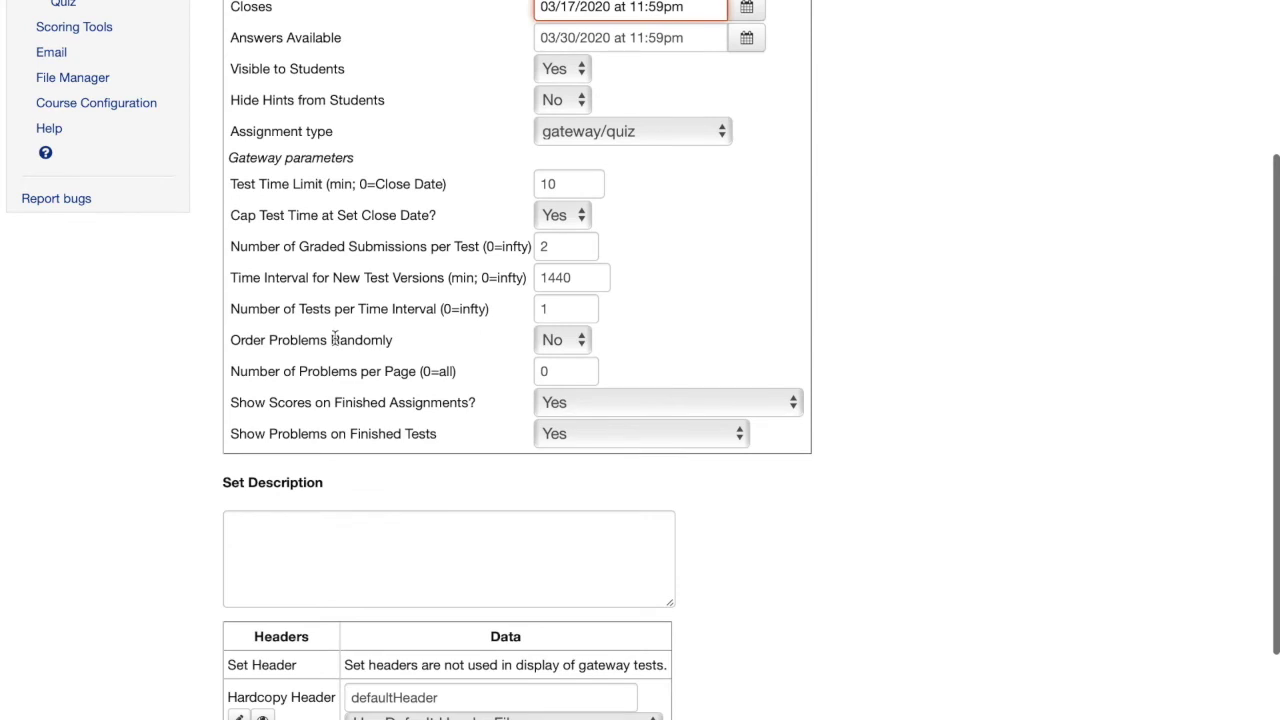
left_click(576, 340)
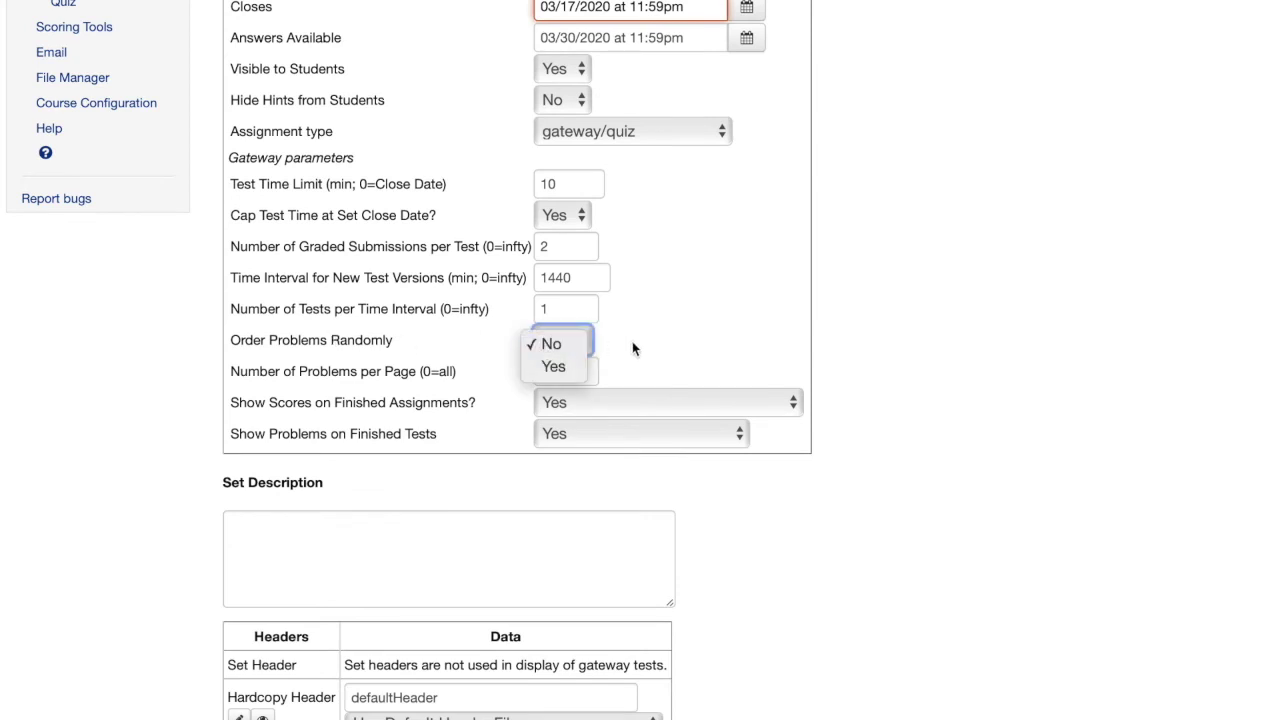
left_click(620, 333)
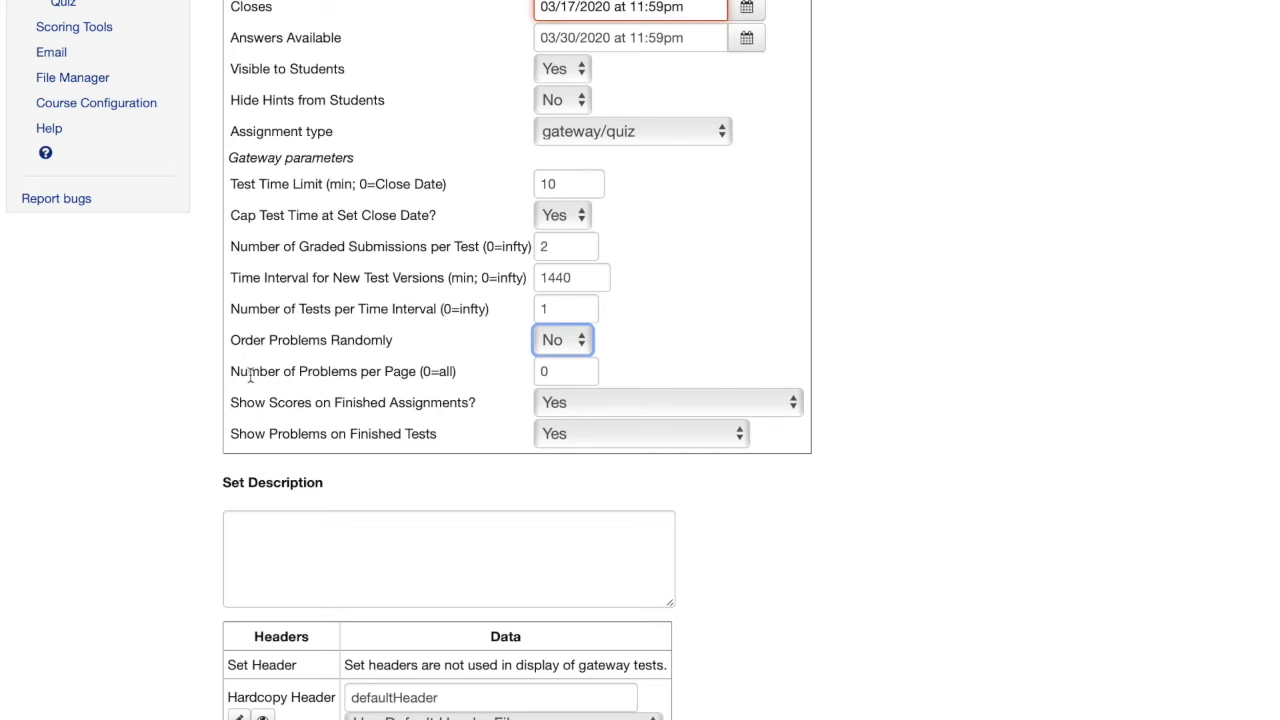
left_click(553, 371)
left_click(698, 332)
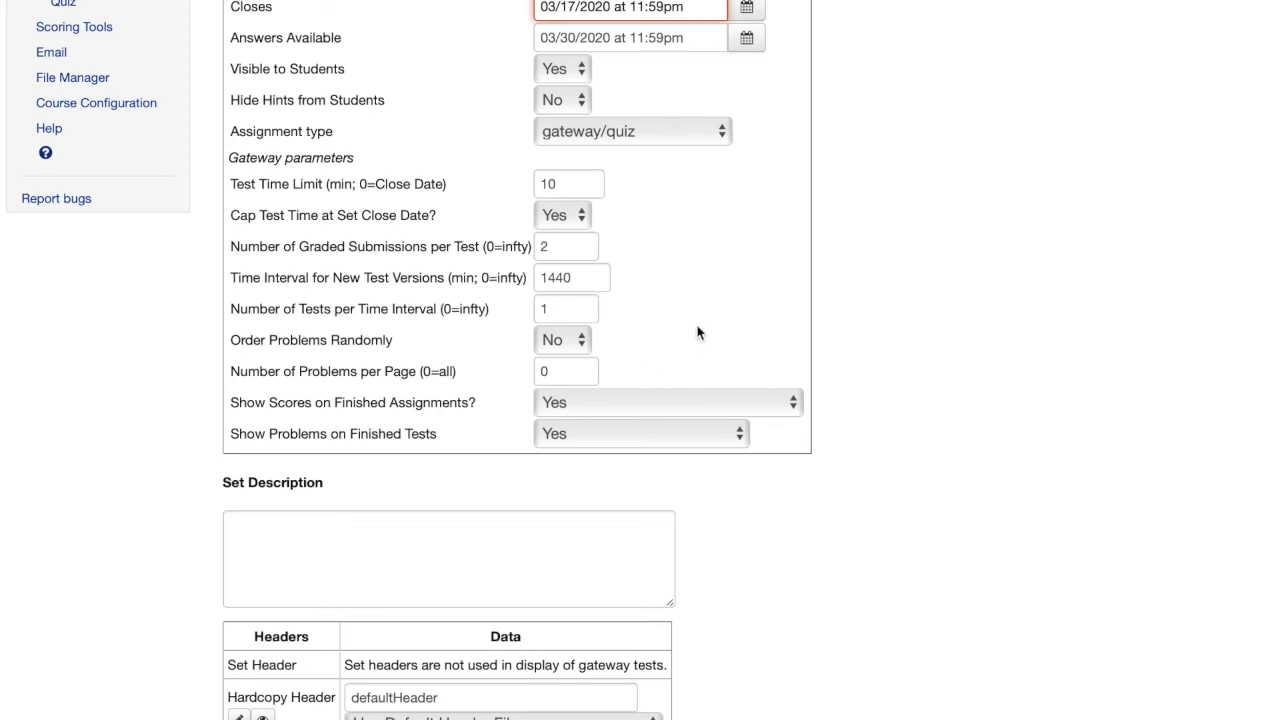
scroll(697, 332, "down", 1)
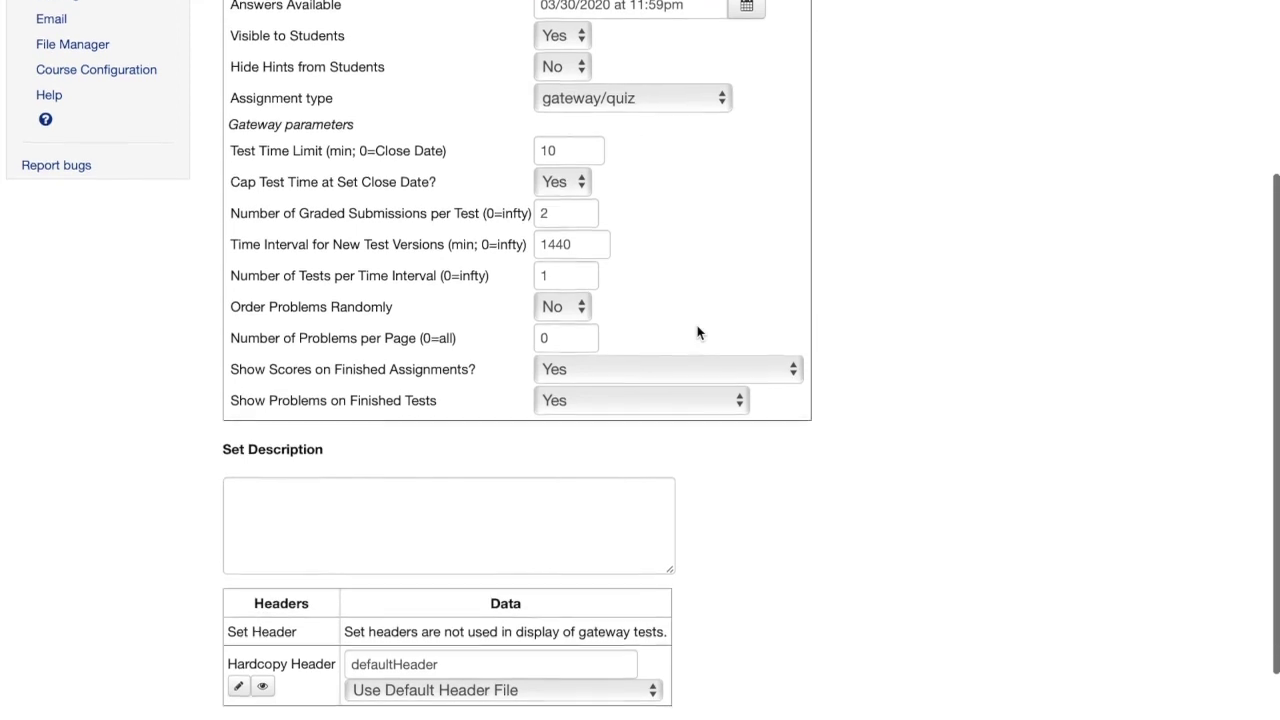
scroll(697, 332, "down", 1)
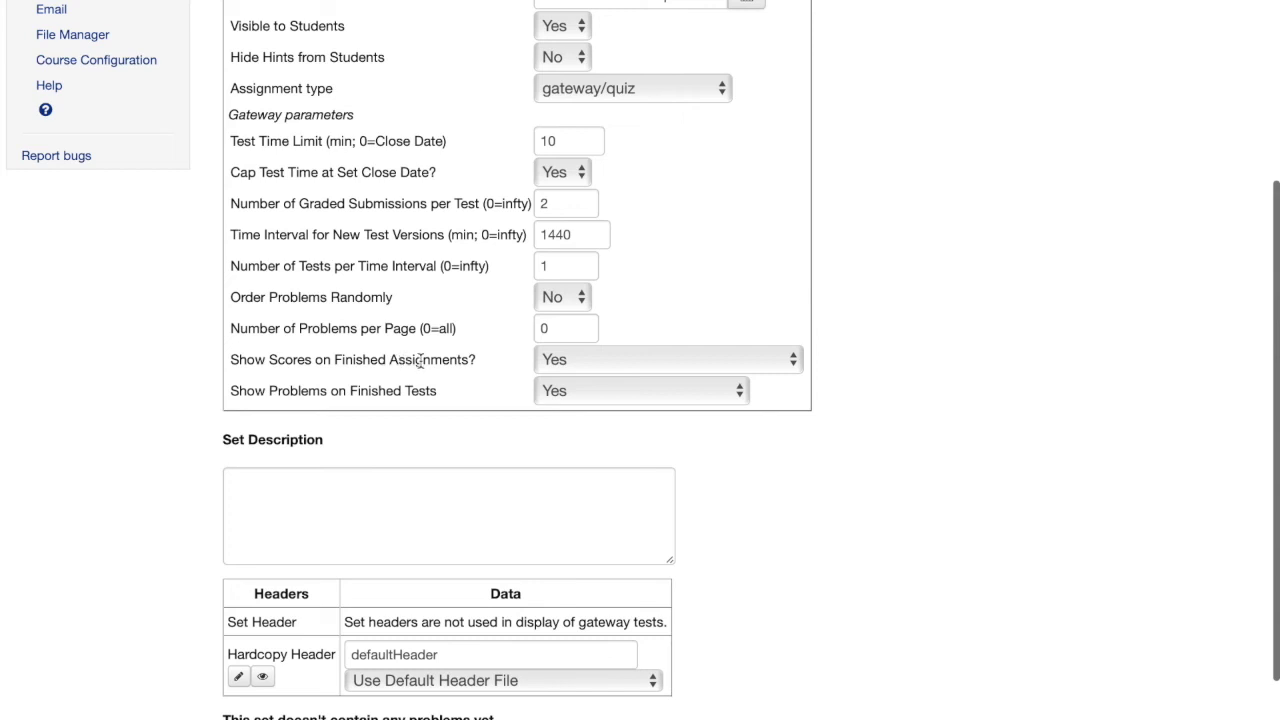
left_click(543, 362)
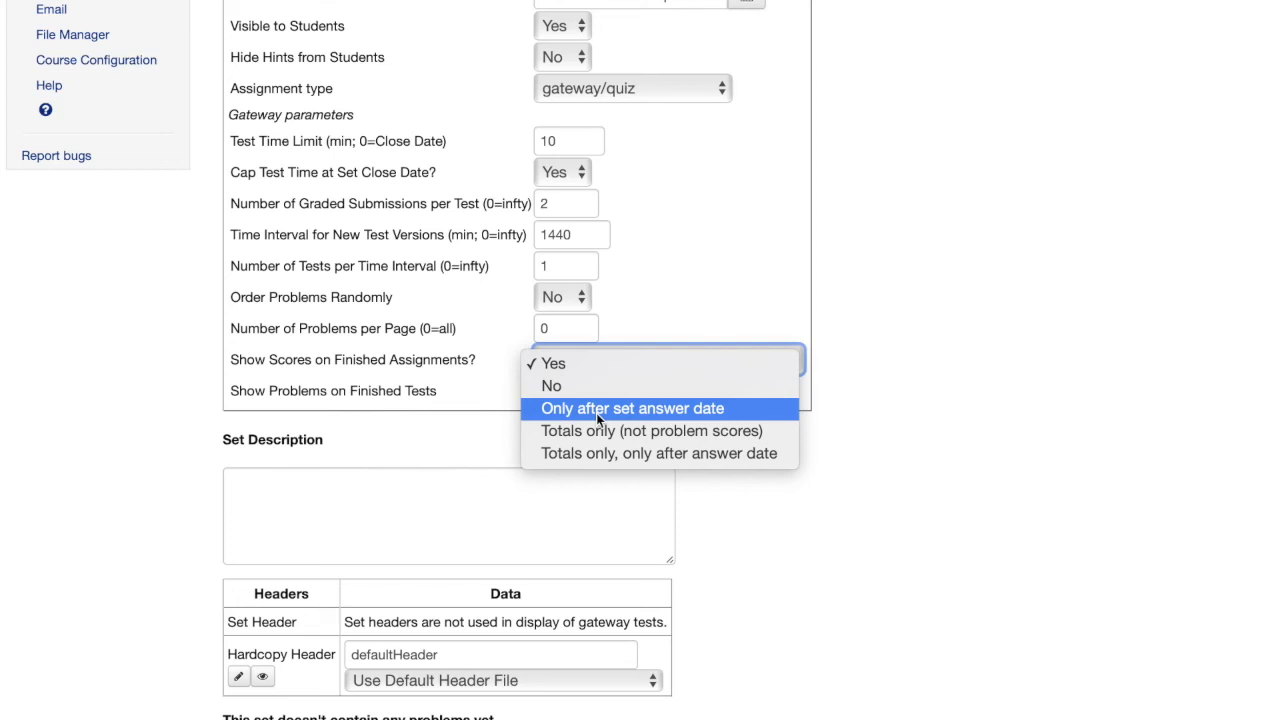
left_click(666, 271)
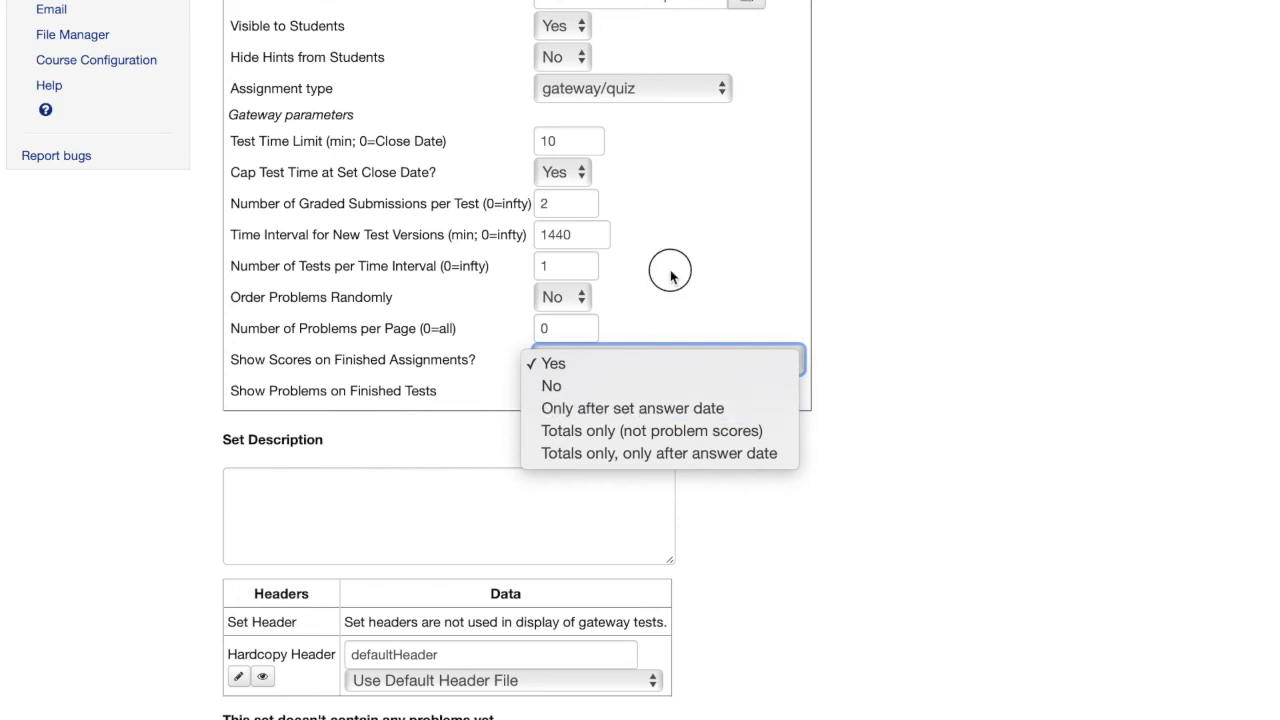
double_click(565, 208)
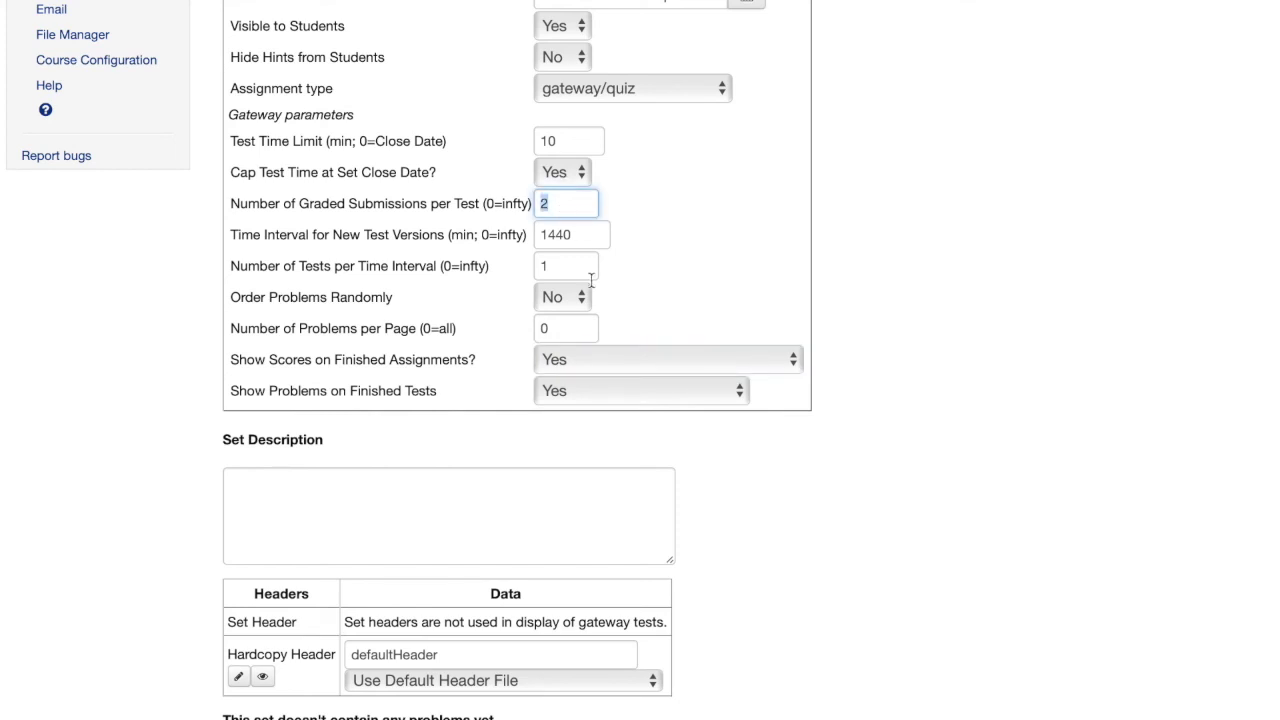
left_click(645, 318)
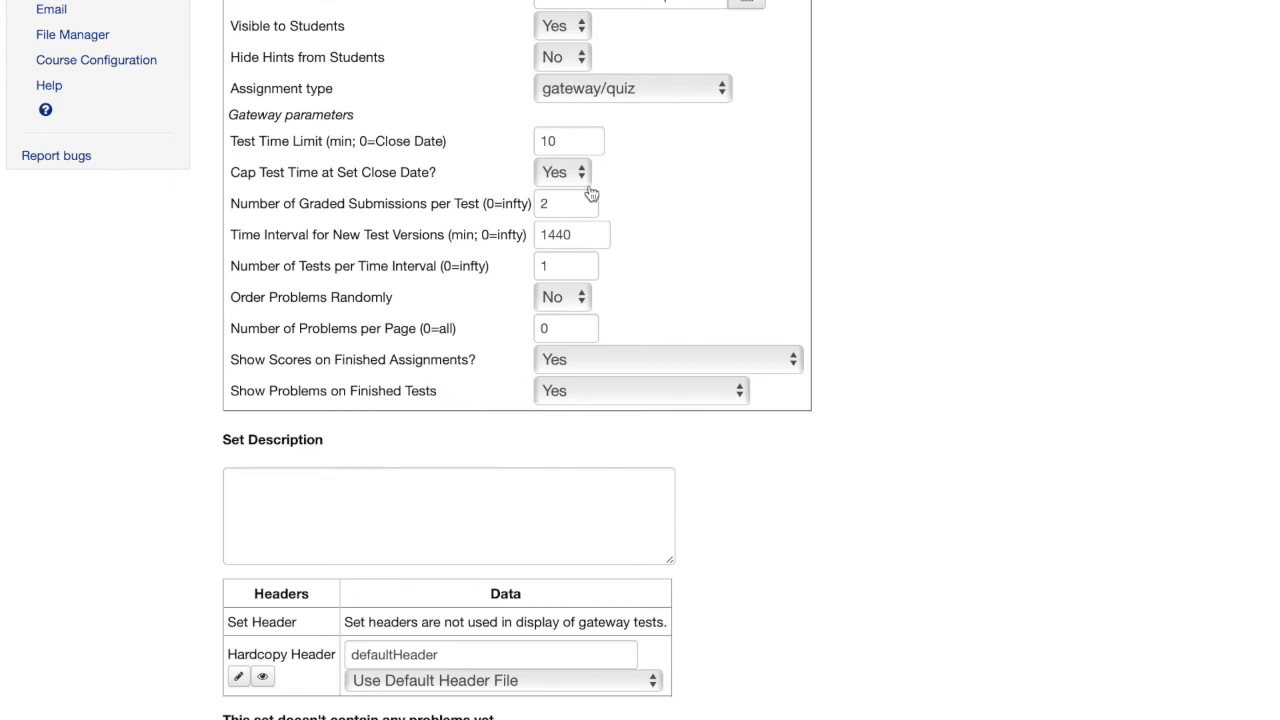
double_click(563, 264)
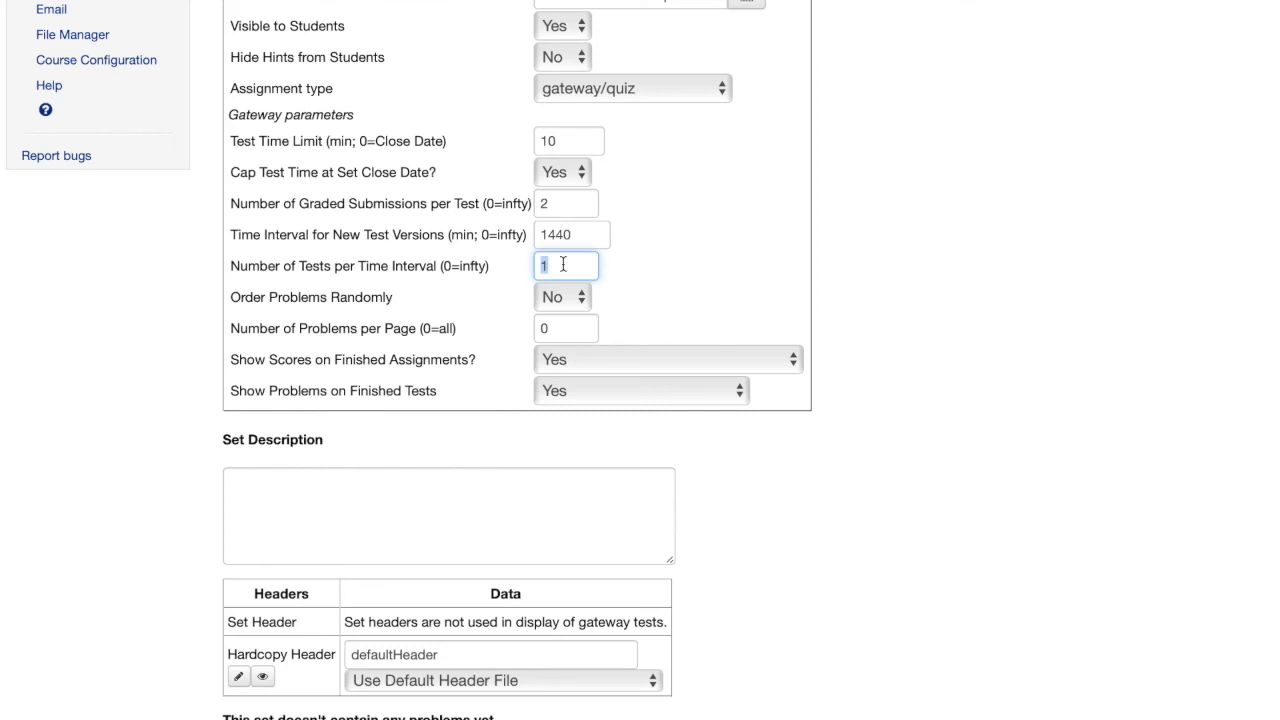
double_click(579, 234)
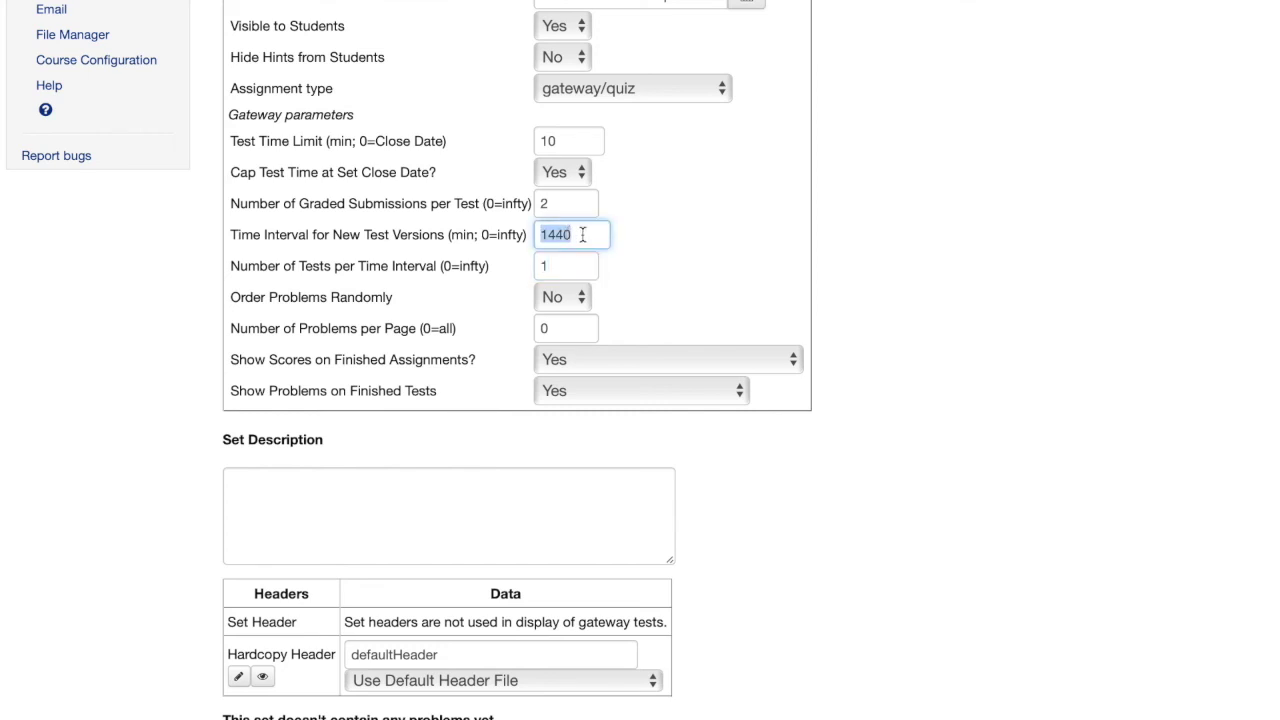
left_click(609, 395)
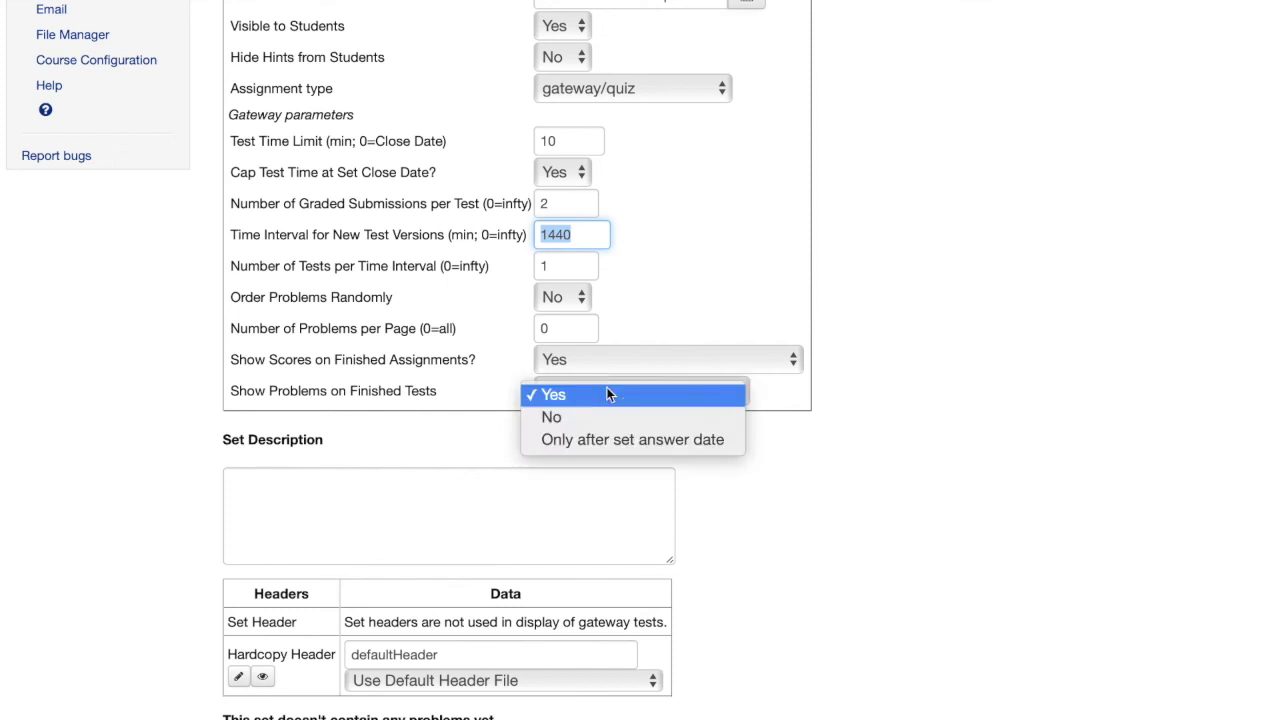
- Set Show Problems on Finished Tests back to Yes
left_click(606, 439)
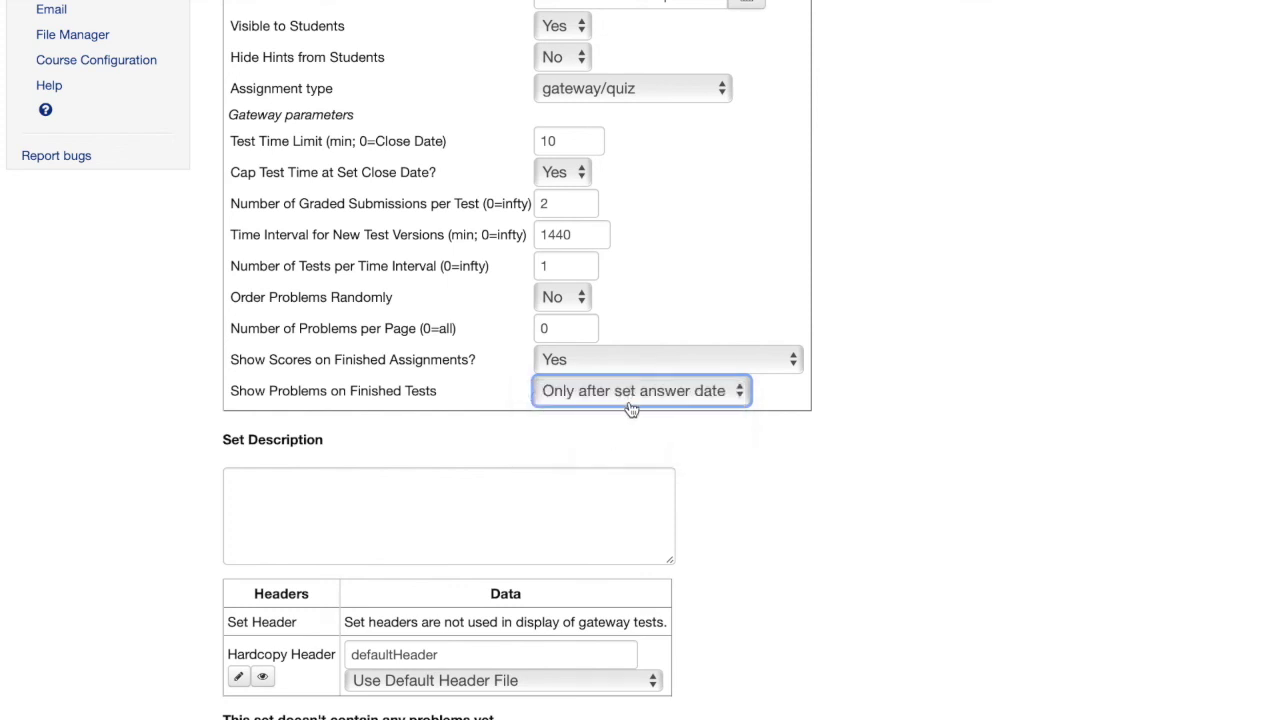
left_click(694, 387)
key("Escape")
left_click(663, 394)
- Save all changes to the Quiz set
scroll(619, 388, "up", 1)
scroll(619, 388, "up", 5)
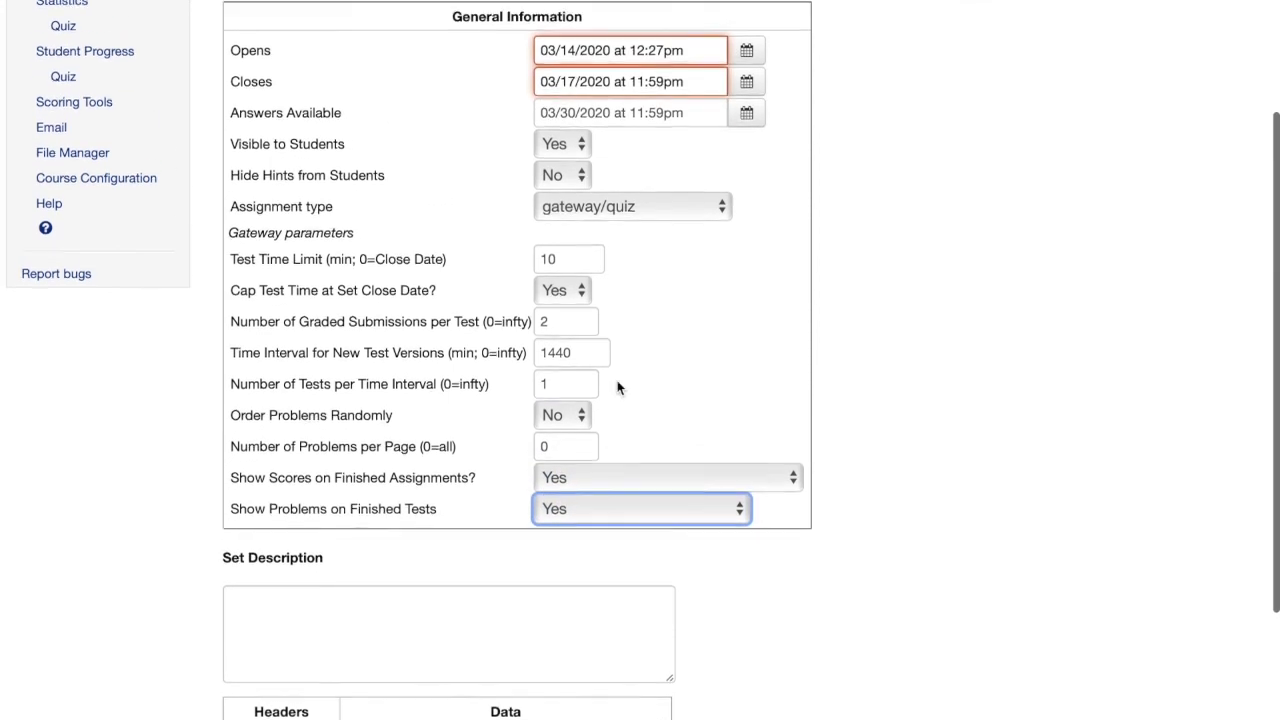
left_click(287, 207)
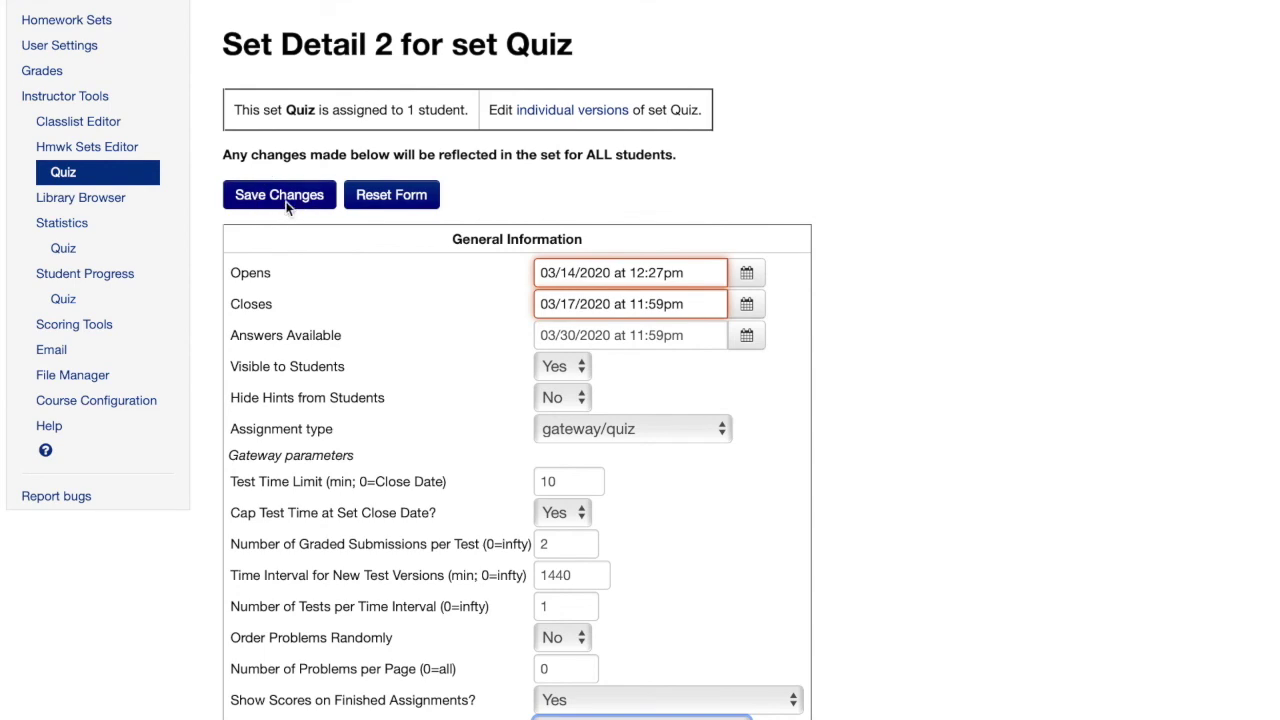